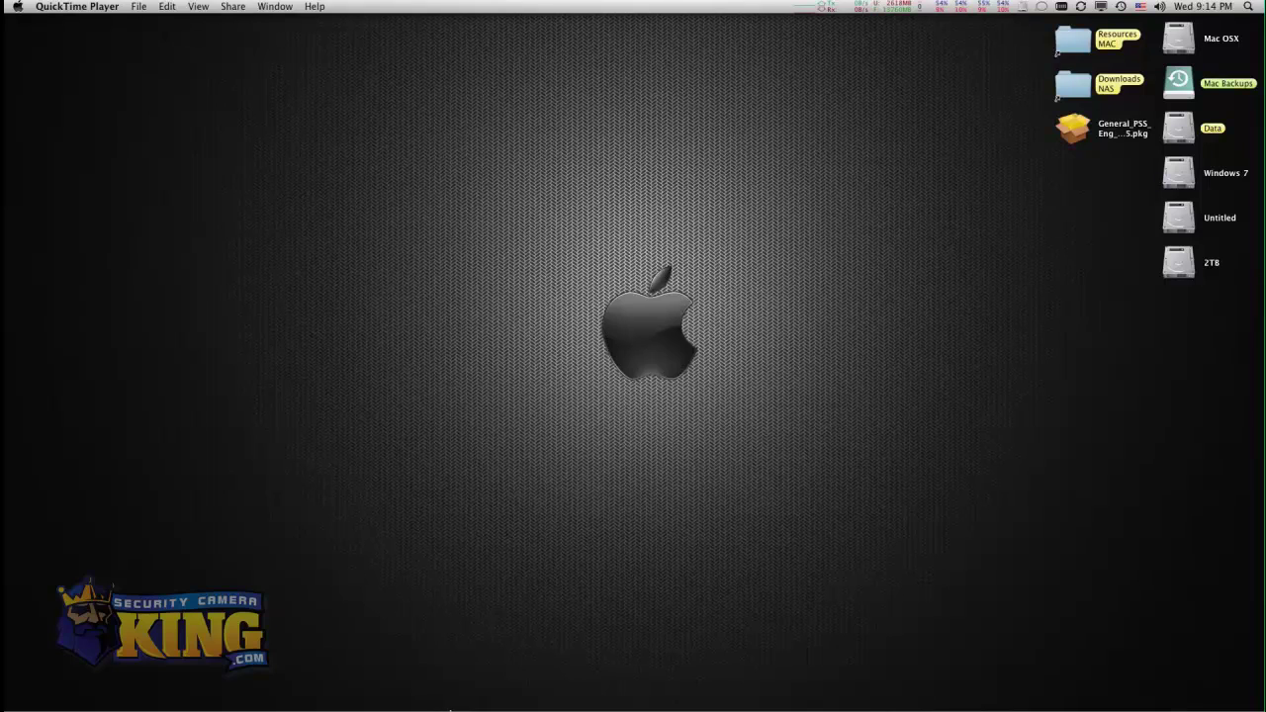
Launch Safari and load support.techprosecurity.com/home, the TechPro CCTV Help Desk.
{"action": "left_click", "coordinate": [535, 708]}
{"action": "mouse_move", "coordinate": [554, 708]}
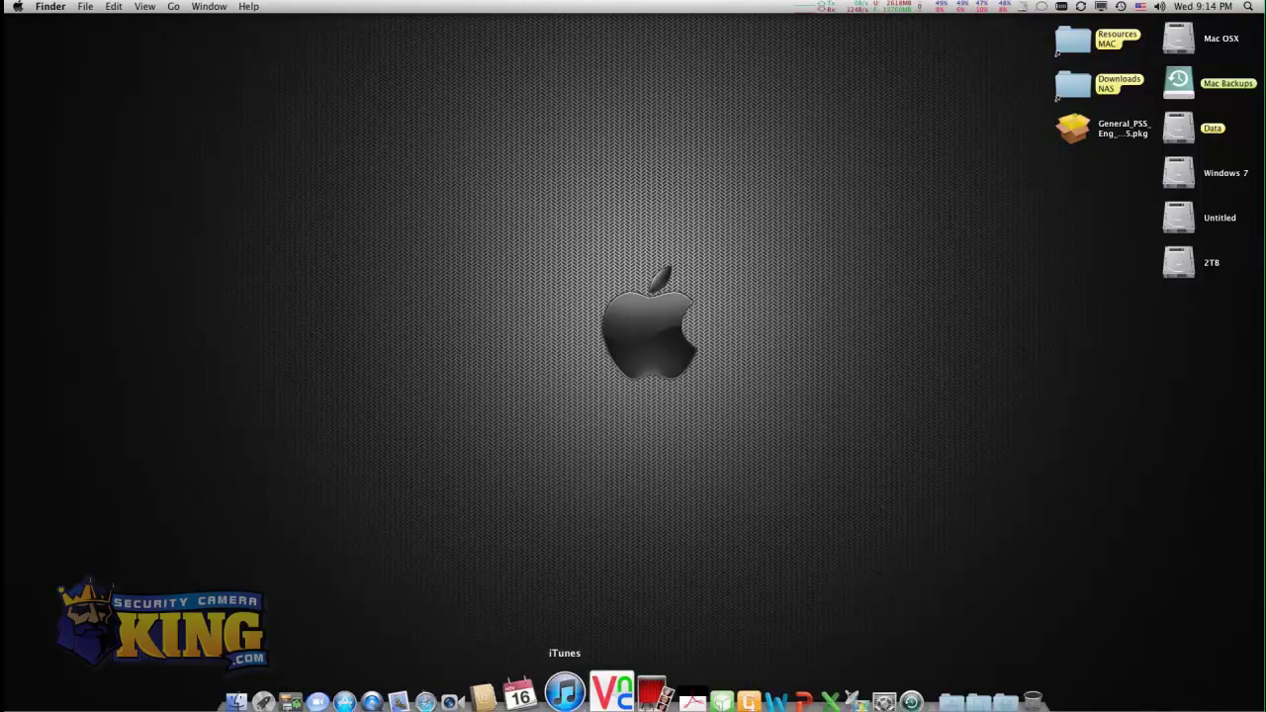
{"action": "left_click", "coordinate": [481, 676]}
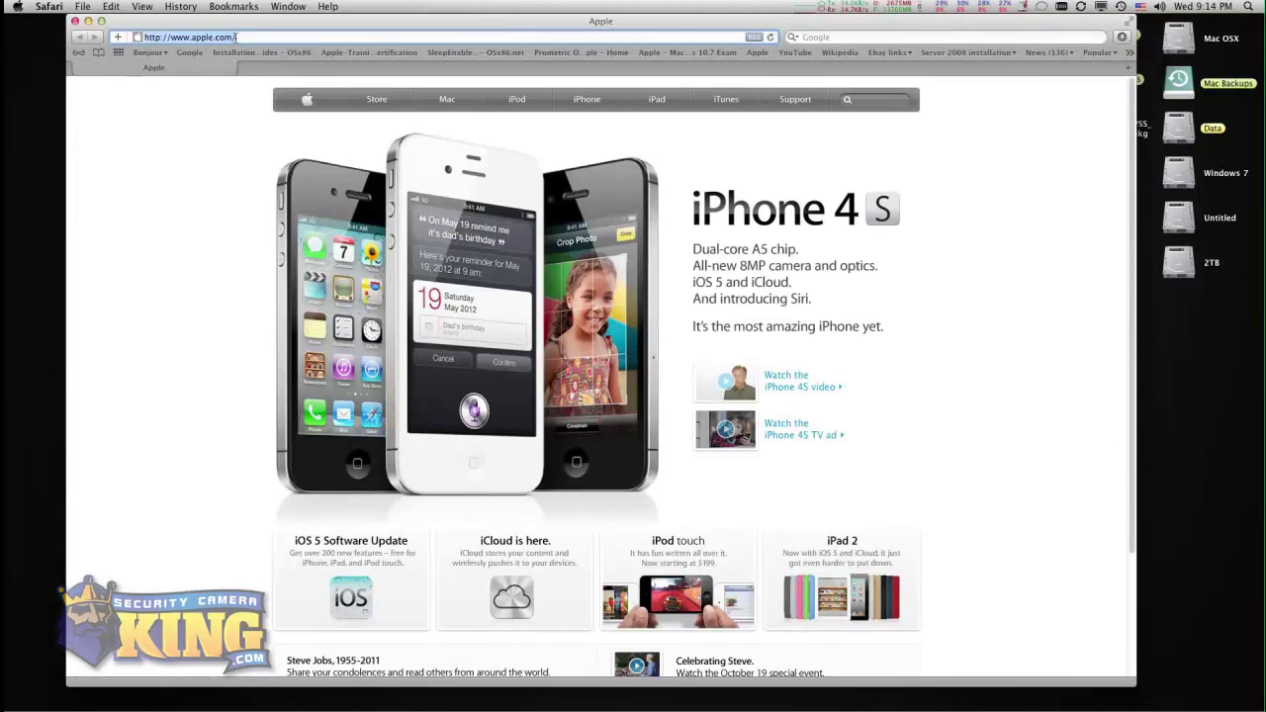
{"action": "type", "text": "http://support.techprosecurity.com/home"}
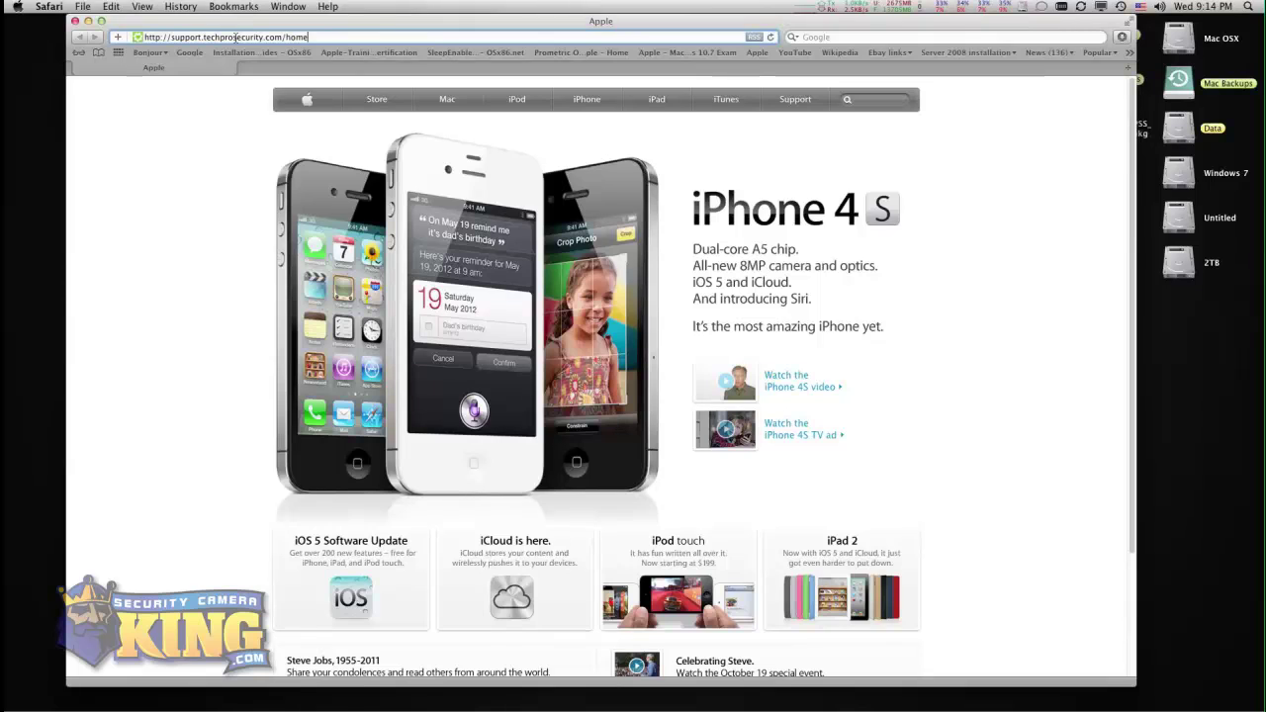
{"action": "key", "text": "Return"}
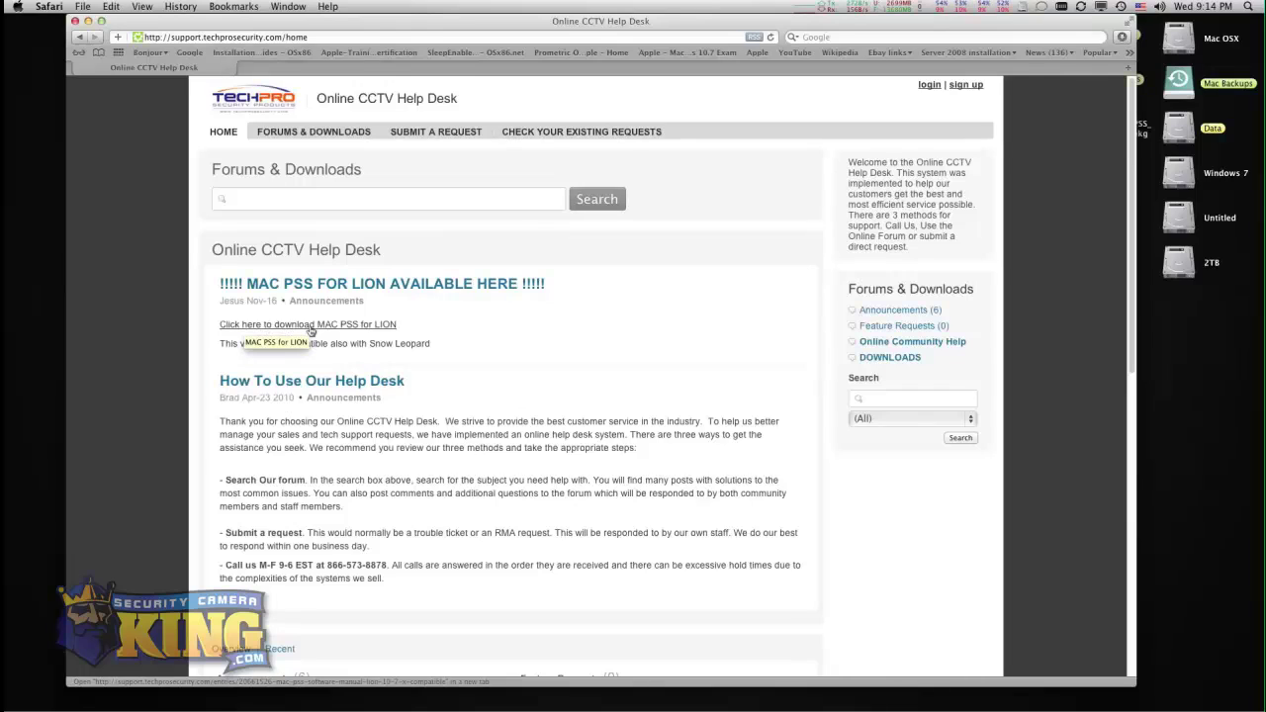
Open the 'Click here to download MAC PSS for LION' link in a new tab.
{"action": "left_click", "coordinate": [310, 329]}
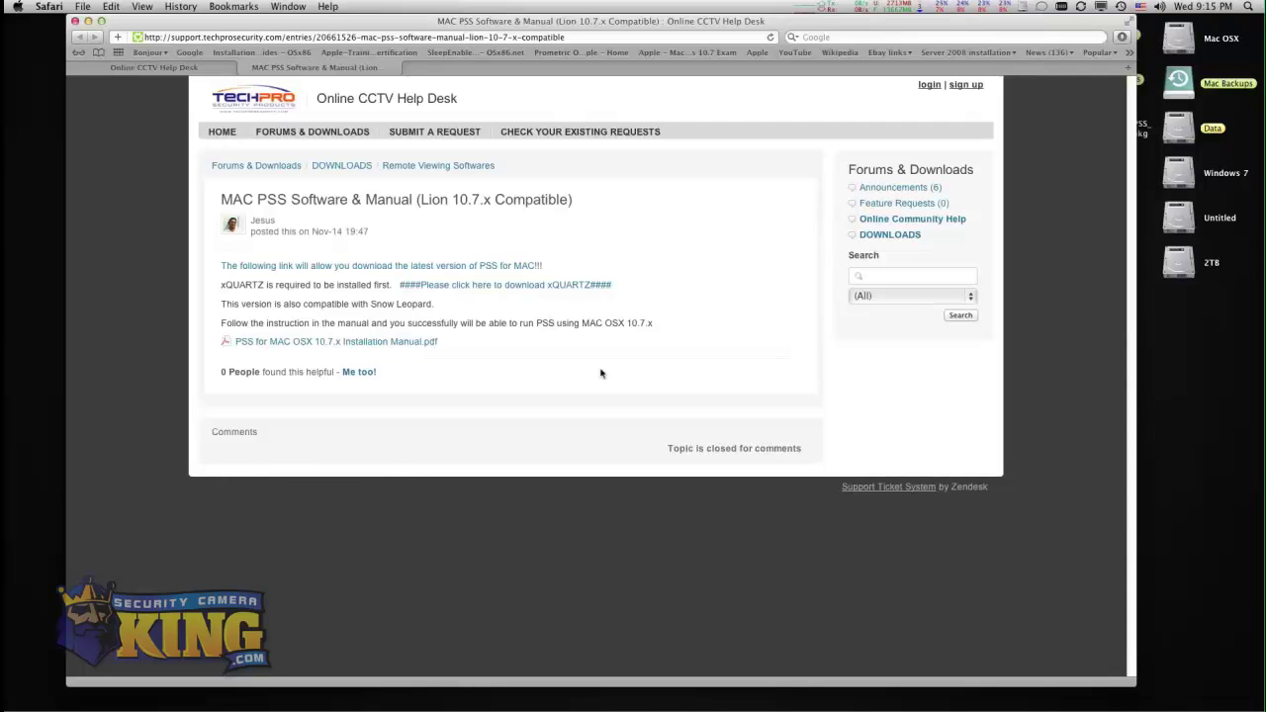
Launch Excel by mistake and quit it again.
{"action": "mouse_move", "coordinate": [801, 704]}
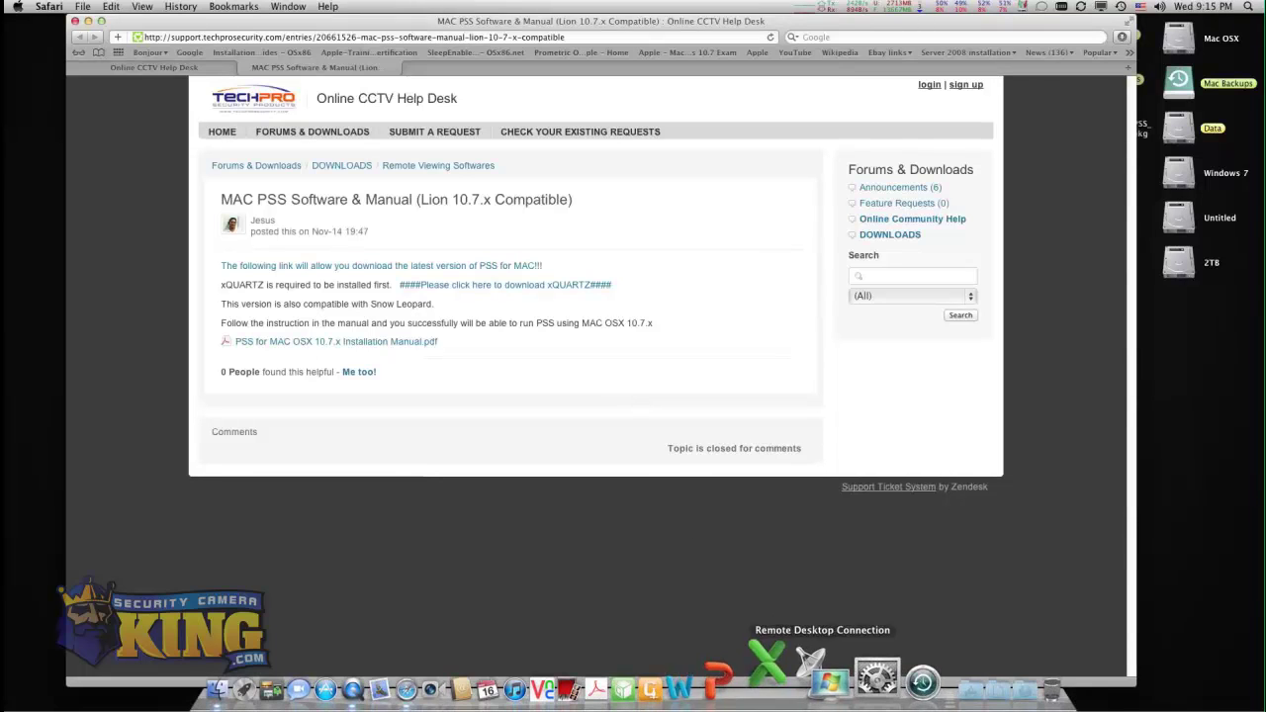
{"action": "left_click", "coordinate": [731, 674]}
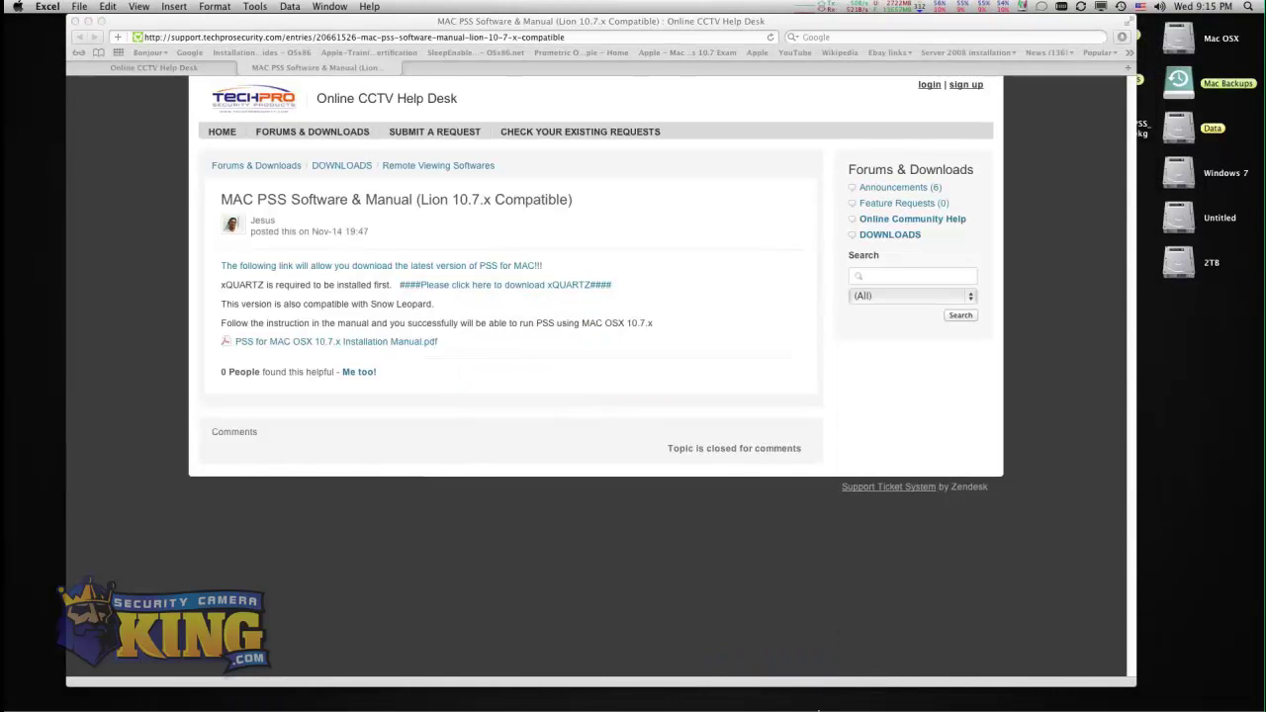
{"action": "key", "text": "super+q"}
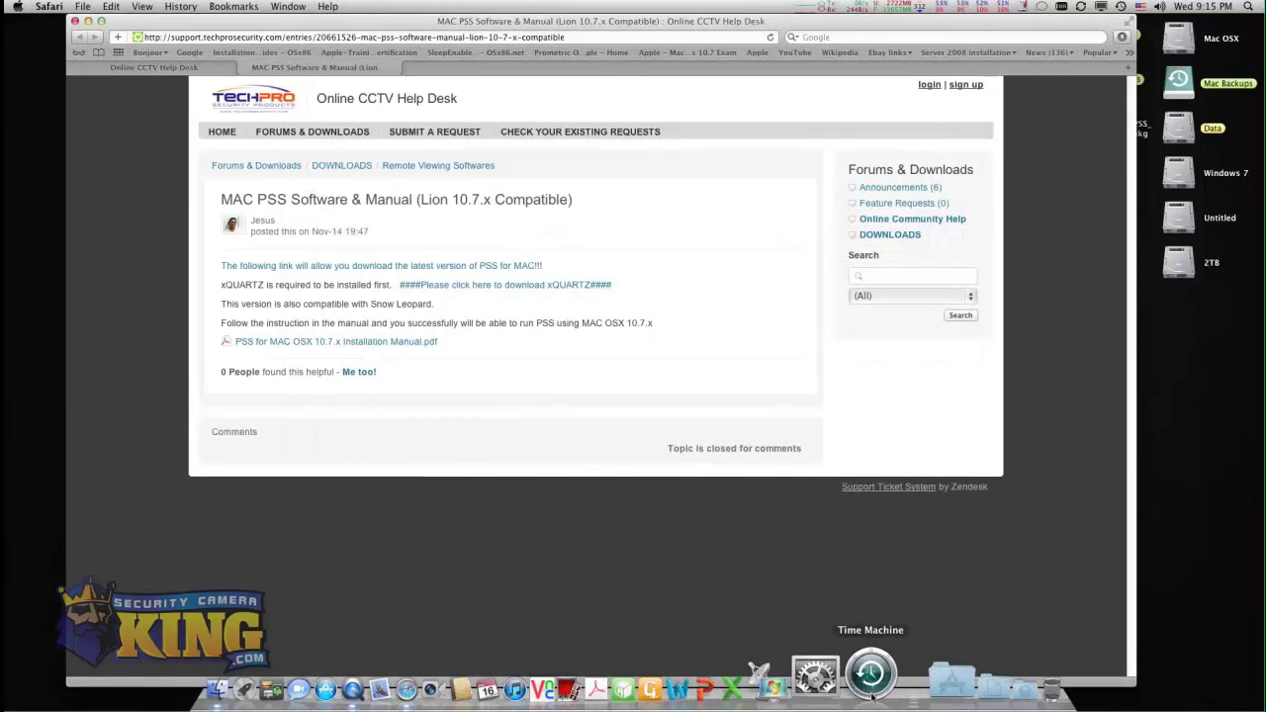
Launch XQuartz from the Utilities folder in the Applications stack.
{"action": "left_click", "coordinate": [924, 654]}
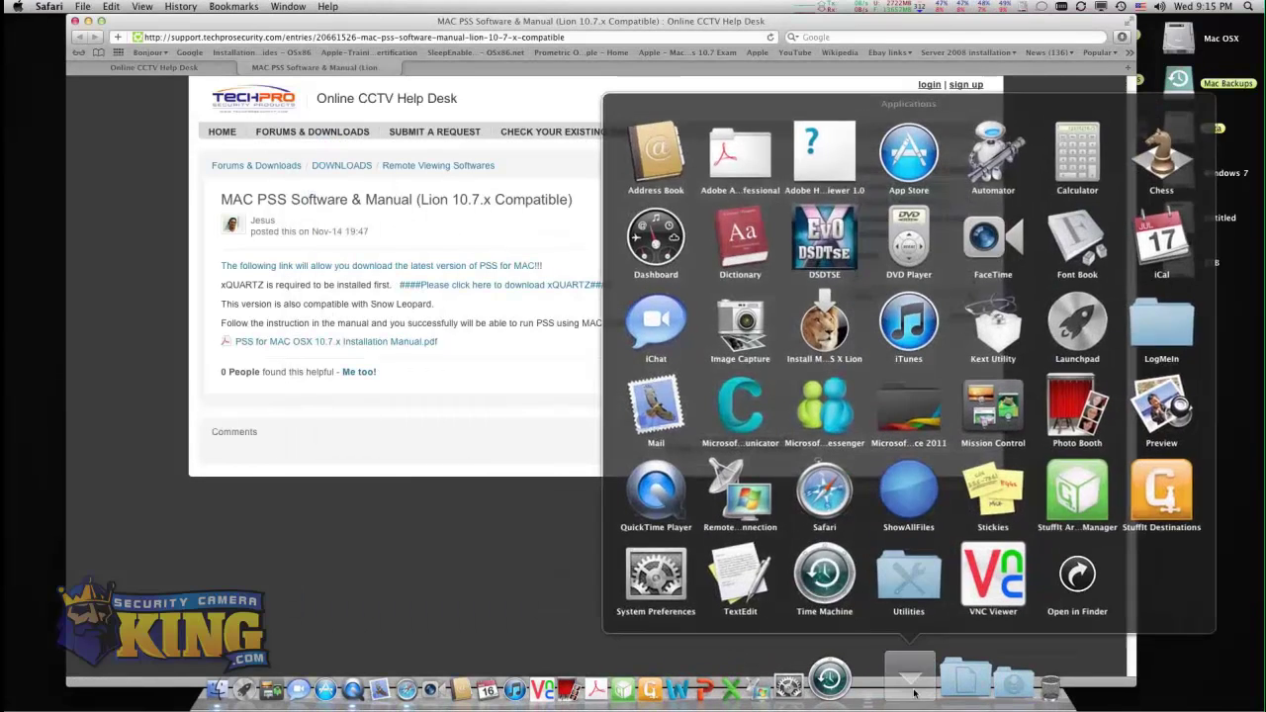
{"action": "left_click", "coordinate": [915, 588]}
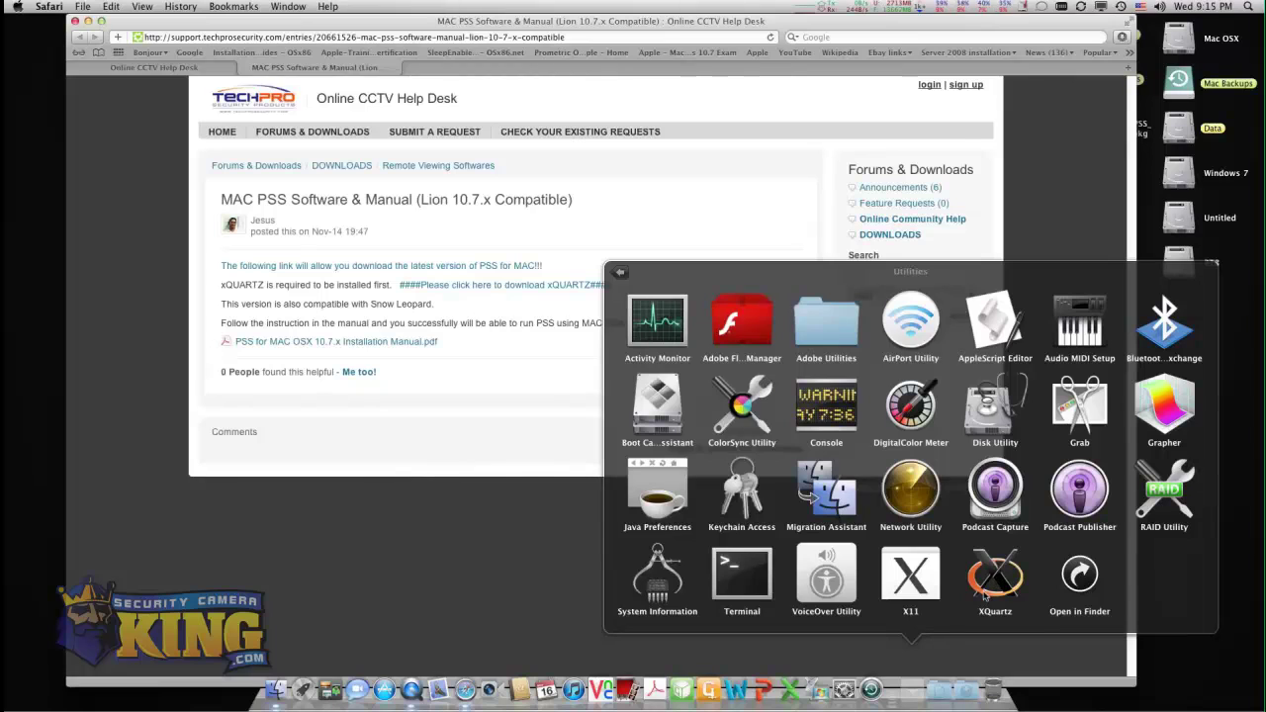
{"action": "left_click", "coordinate": [992, 585]}
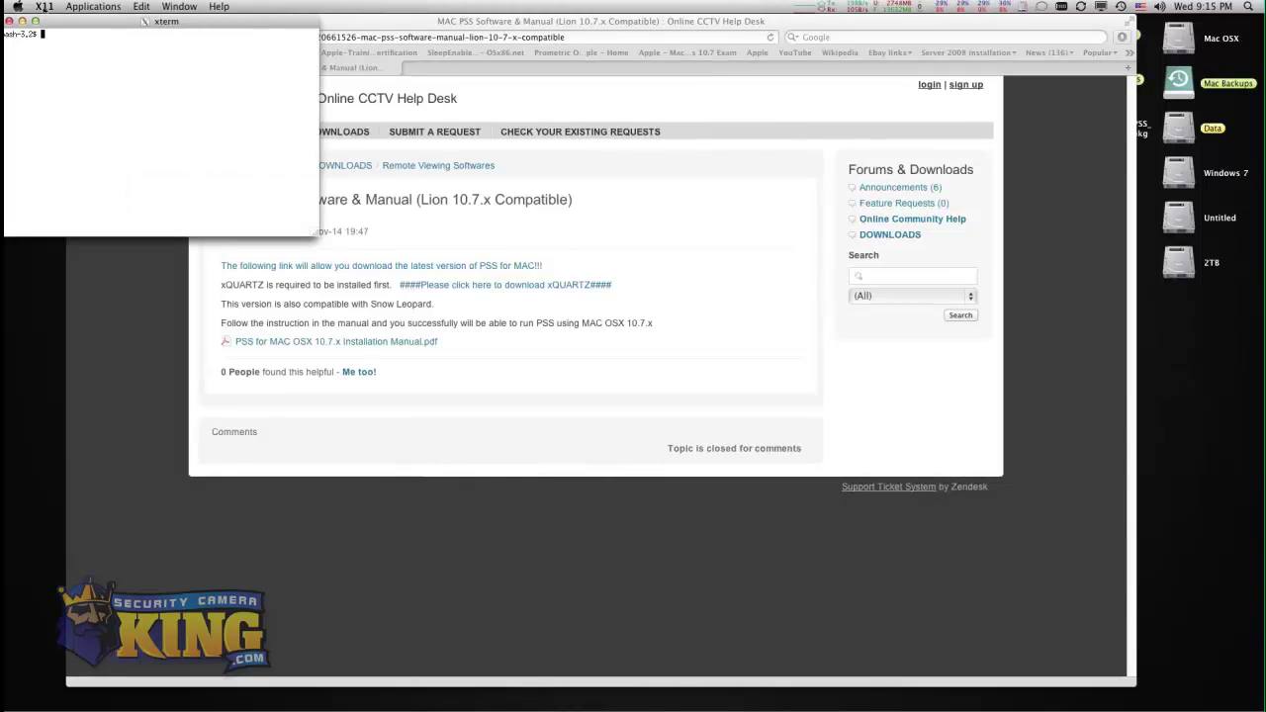
Confirm XQuartz is version 2.7.0 via About X11, then quit X11.
{"action": "left_click", "coordinate": [45, 7]}
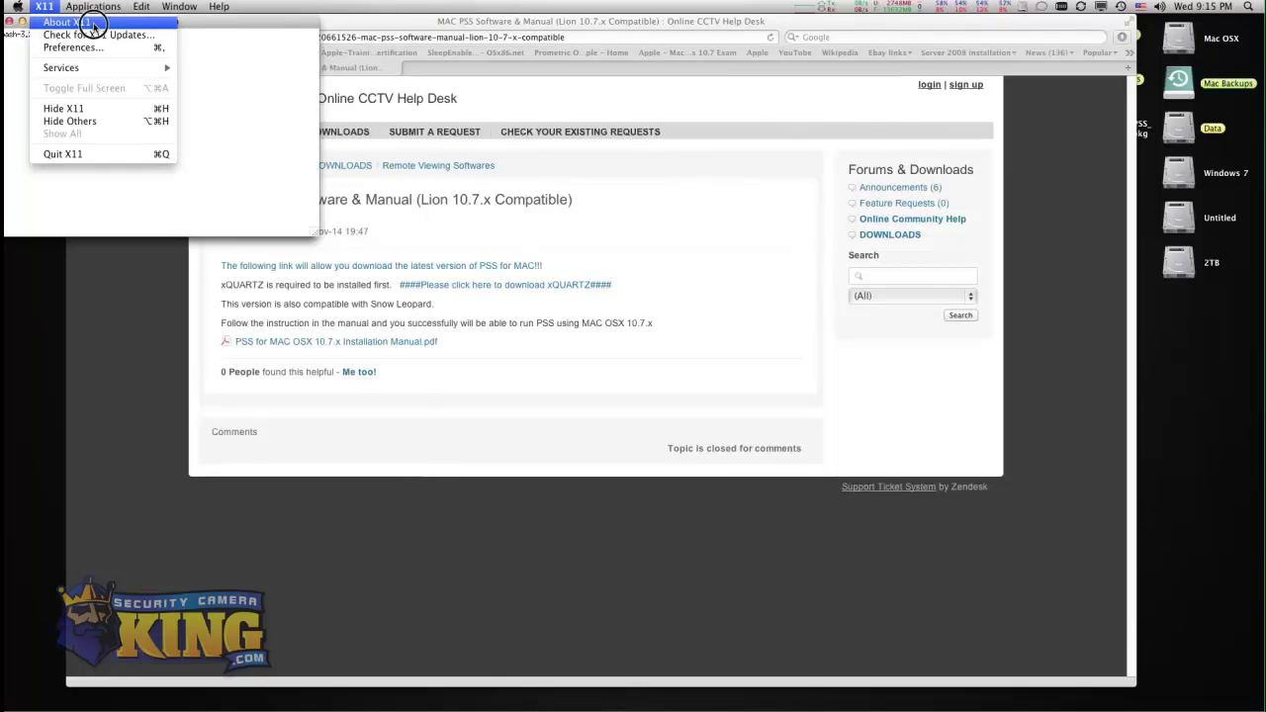
{"action": "left_click", "coordinate": [87, 23]}
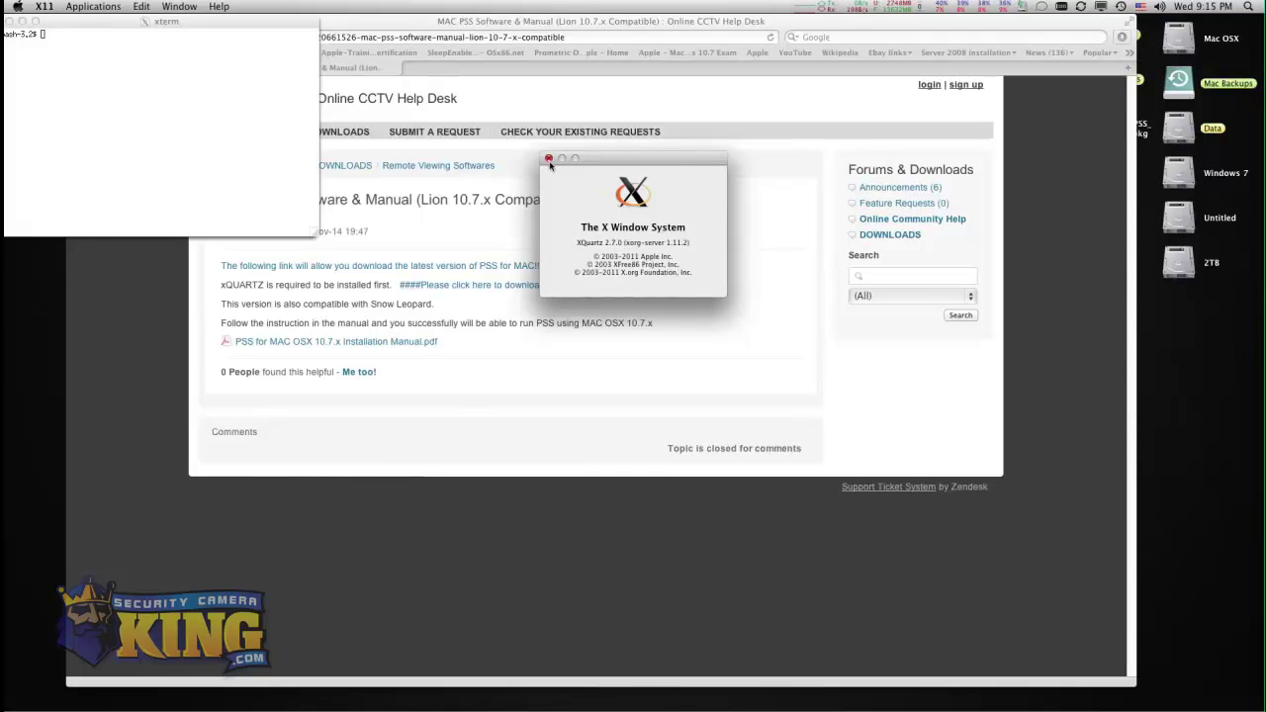
{"action": "left_click", "coordinate": [548, 158]}
{"action": "key", "text": "super+q"}
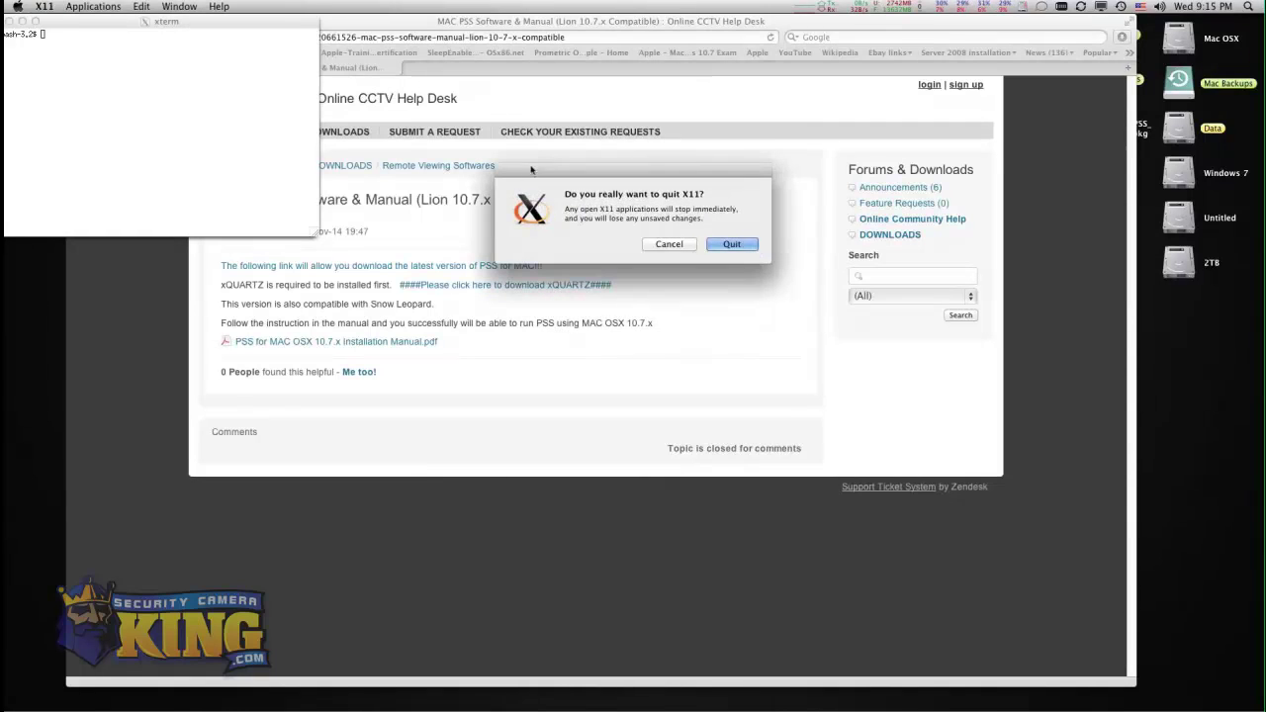
{"action": "left_click", "coordinate": [718, 245]}
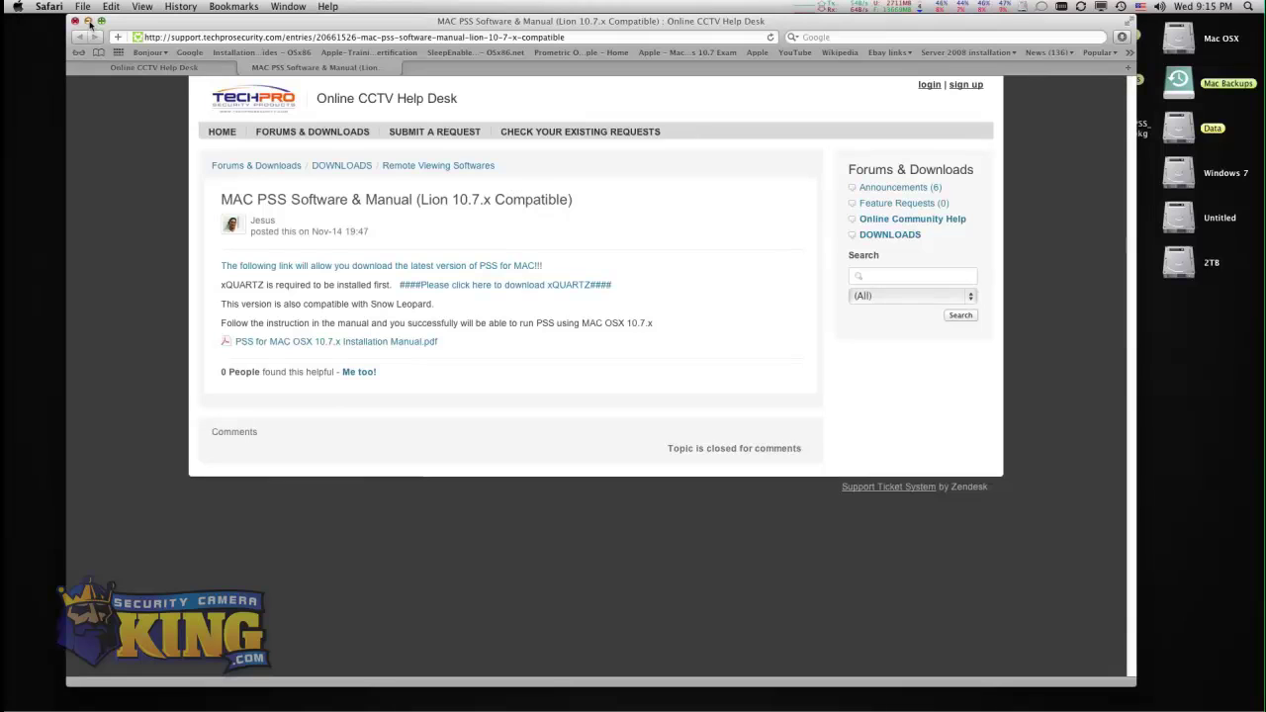
Minimize Safari and install the PSS .pkg, authorizing with the admin password.
{"action": "left_click", "coordinate": [88, 21]}
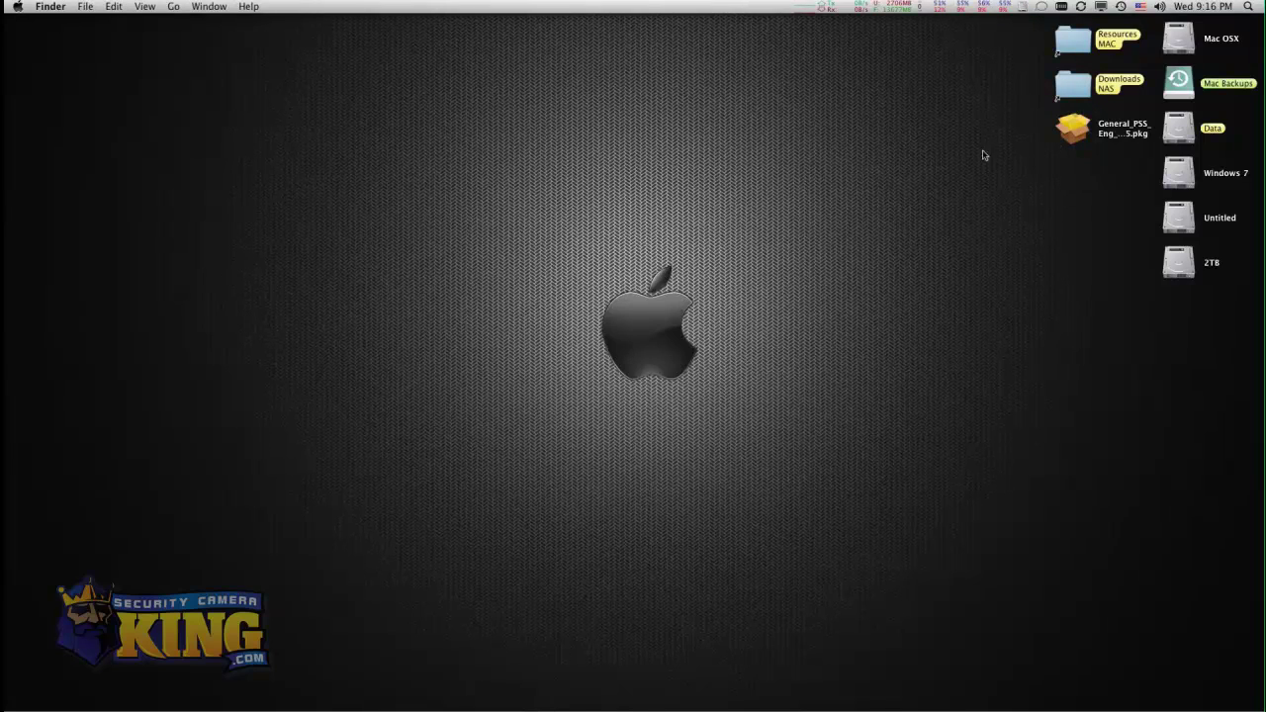
{"action": "double_click", "coordinate": [1076, 135]}
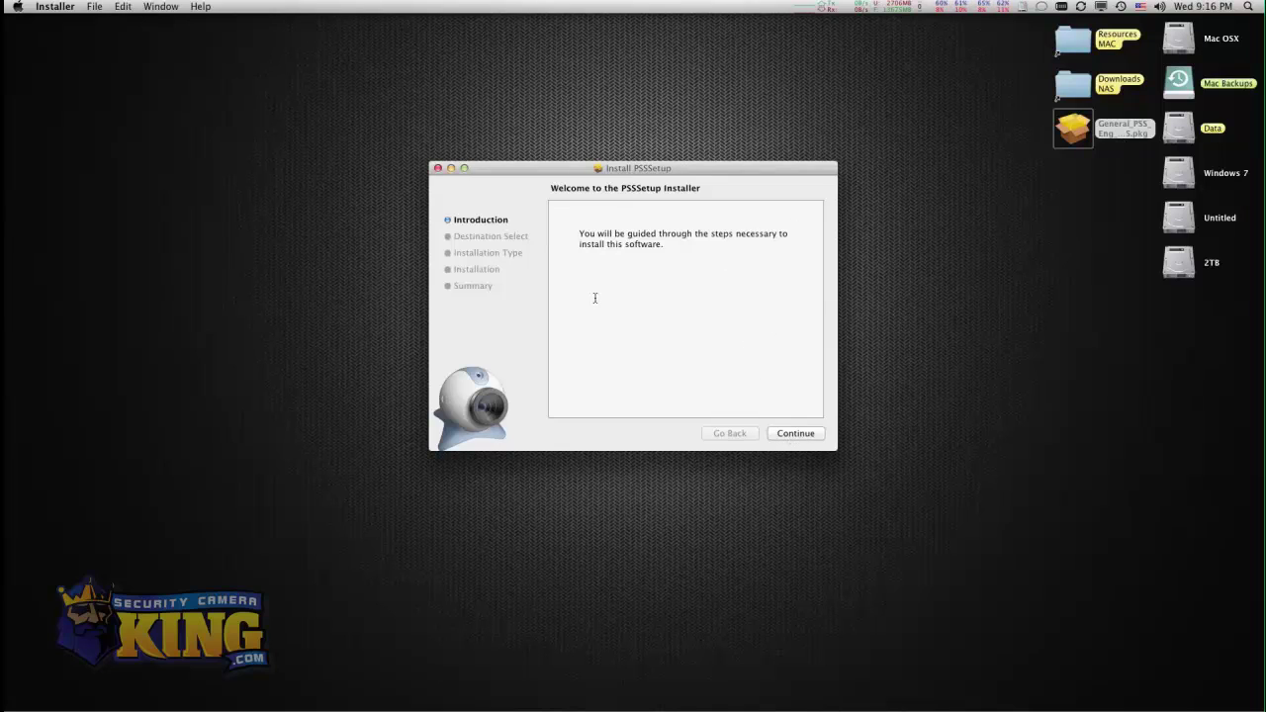
{"action": "left_click", "coordinate": [797, 438]}
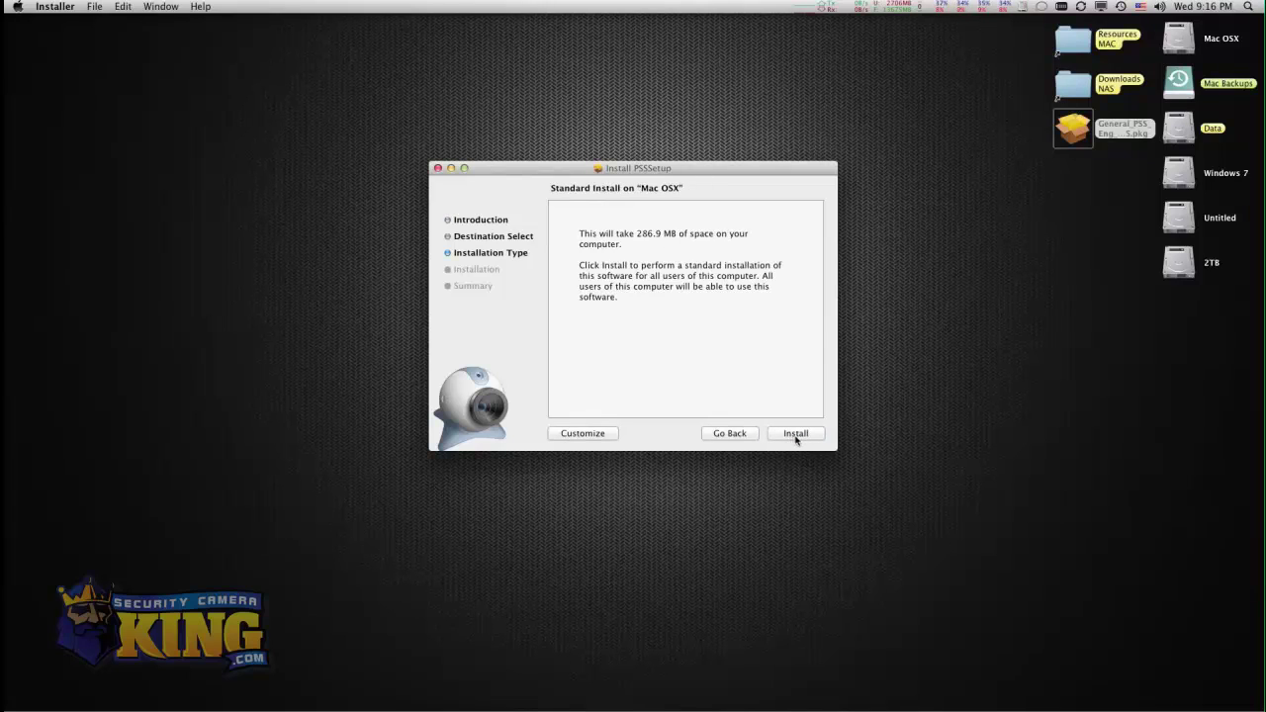
{"action": "left_click", "coordinate": [795, 435]}
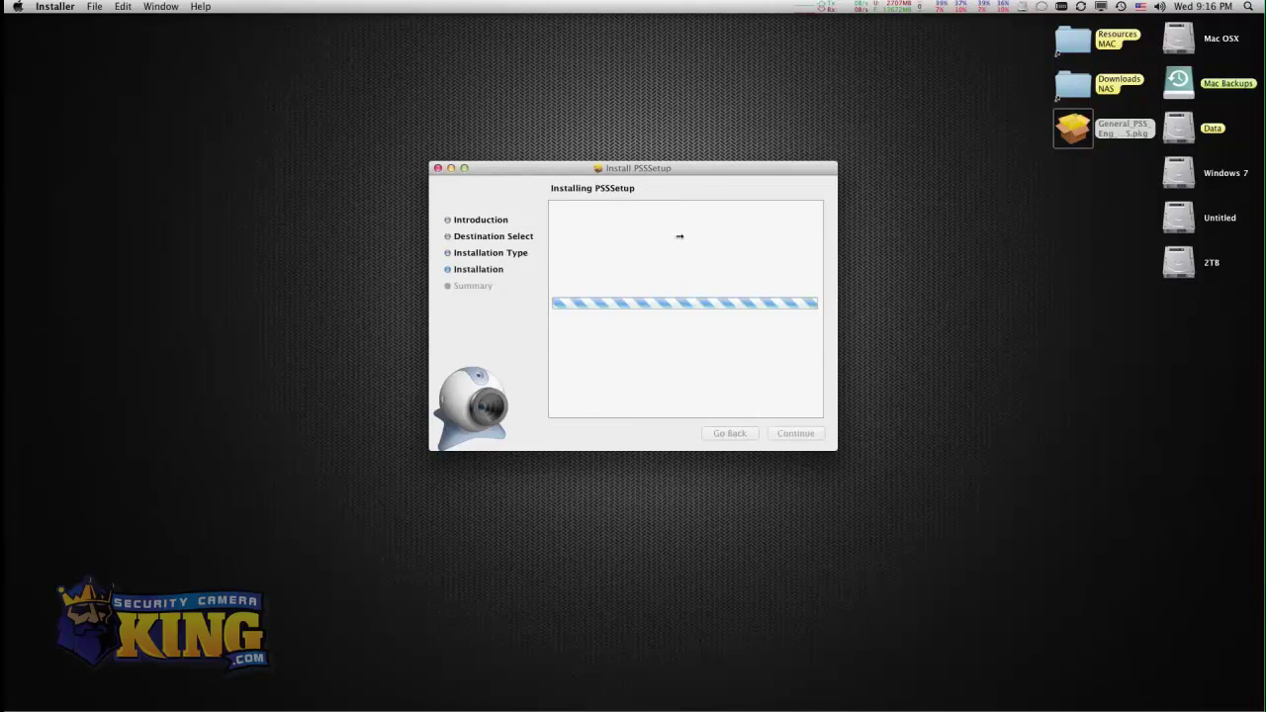
{"action": "type", "text": "•••••"}
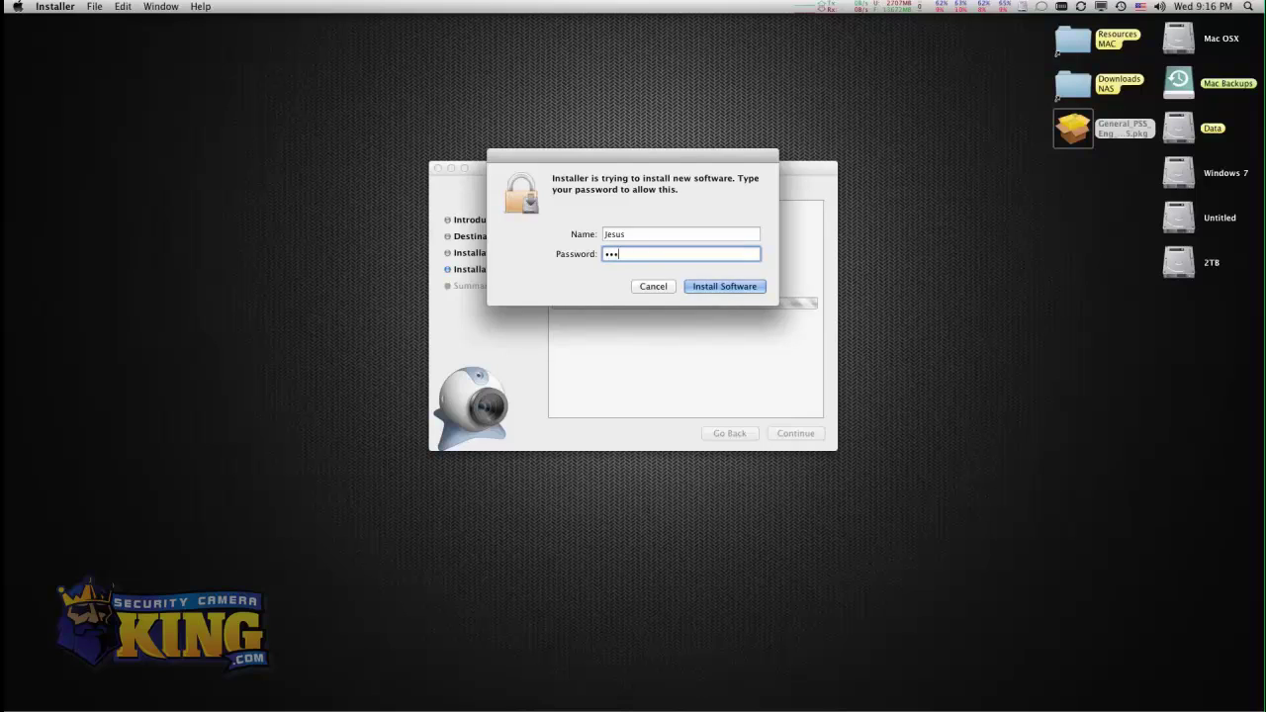
{"action": "key", "text": "Return"}
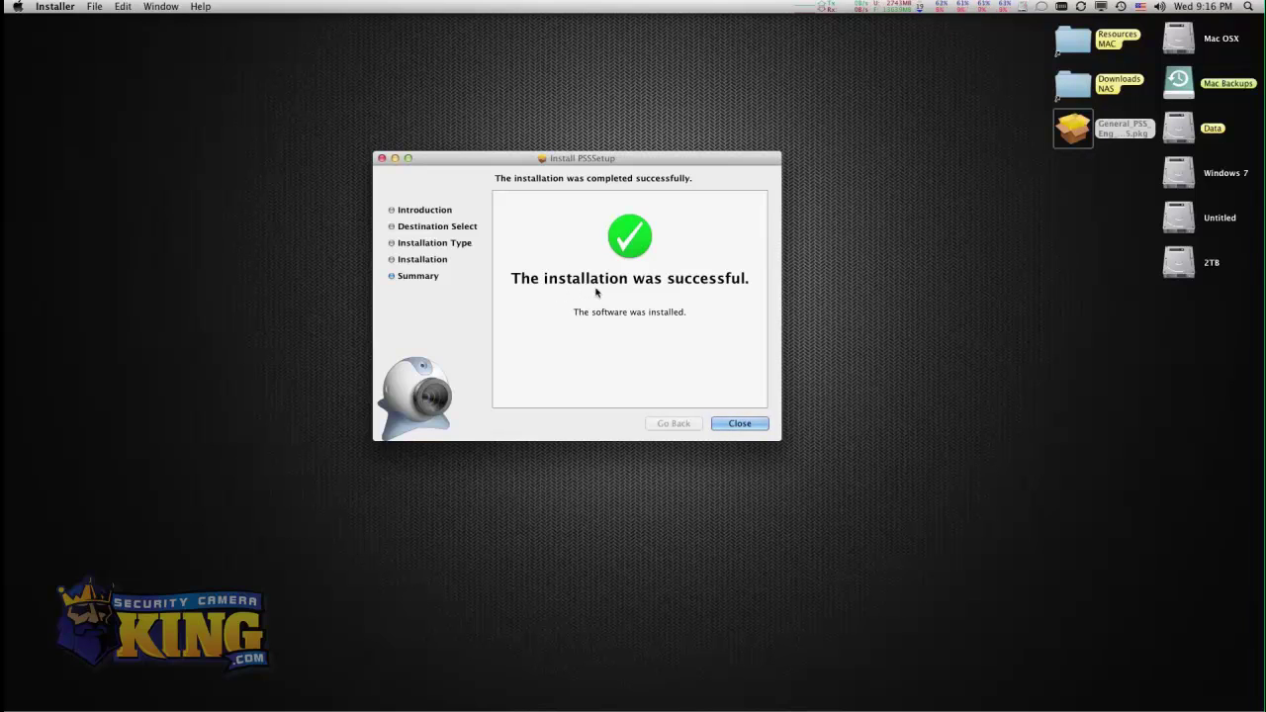
Close the finished installer and launch PSS from the Applications stack.
{"action": "left_click", "coordinate": [752, 427]}
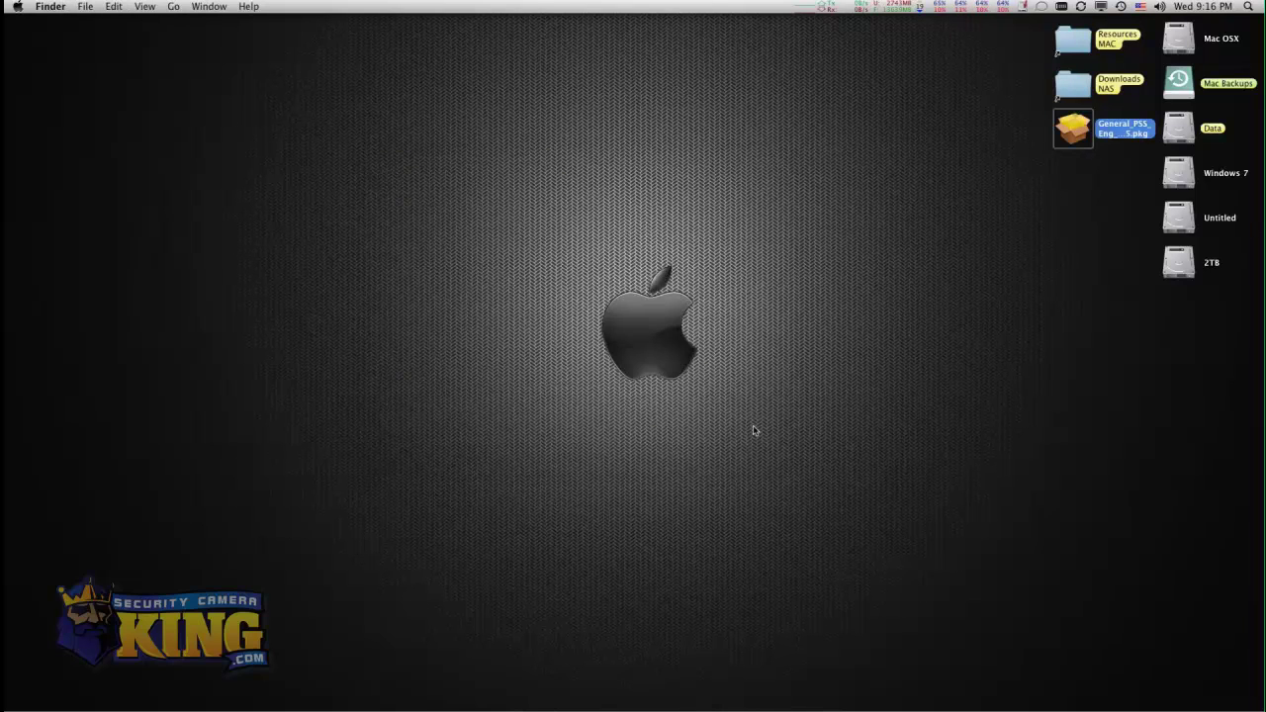
{"action": "mouse_move", "coordinate": [865, 707]}
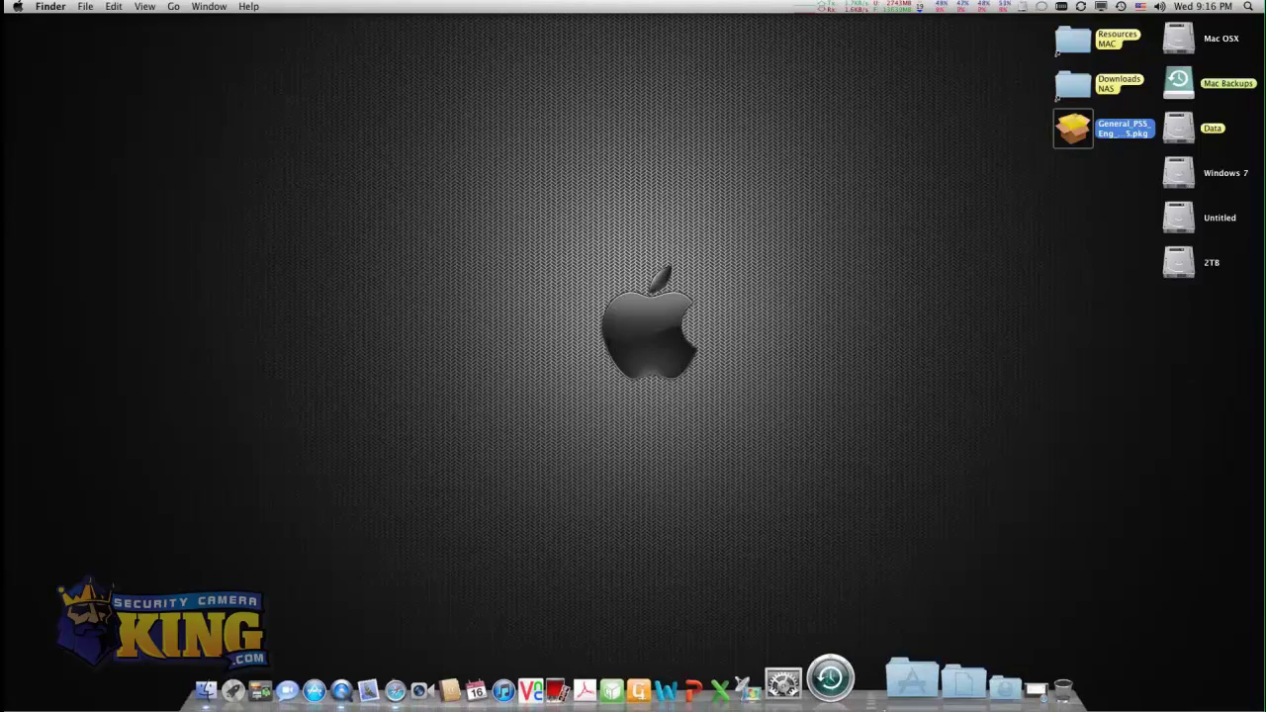
{"action": "left_click", "coordinate": [901, 696]}
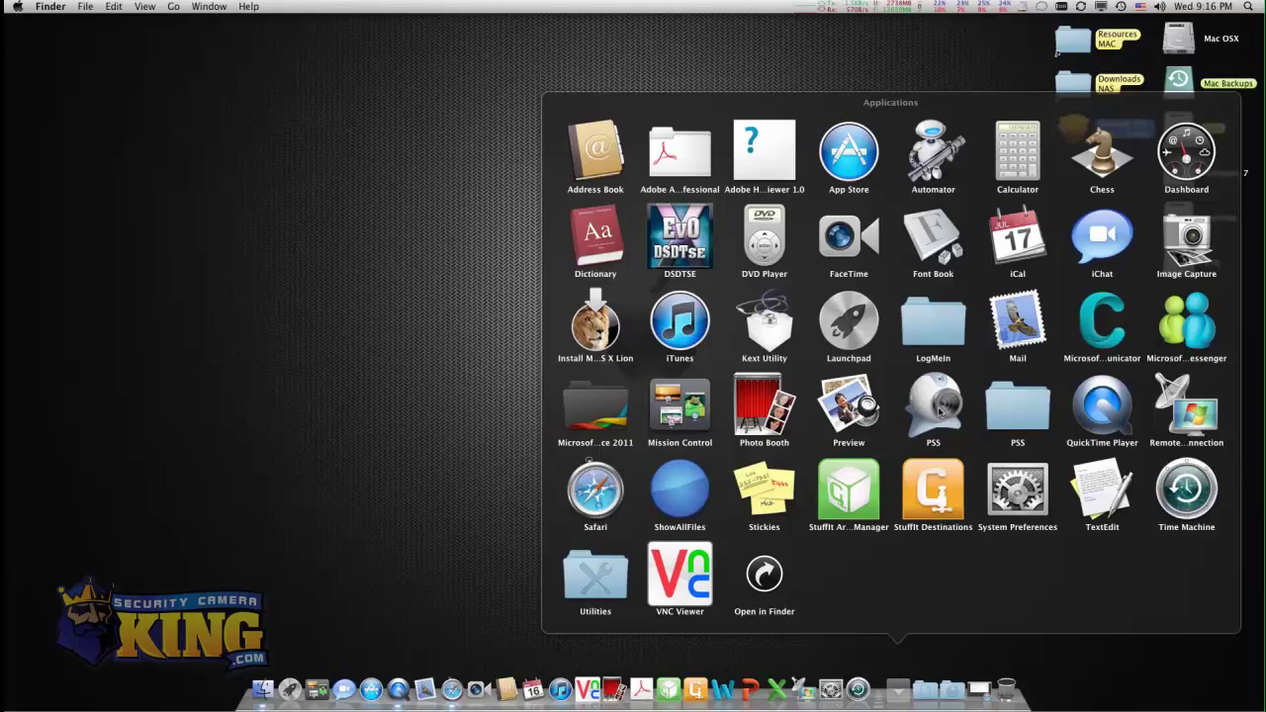
{"action": "left_click", "coordinate": [937, 411]}
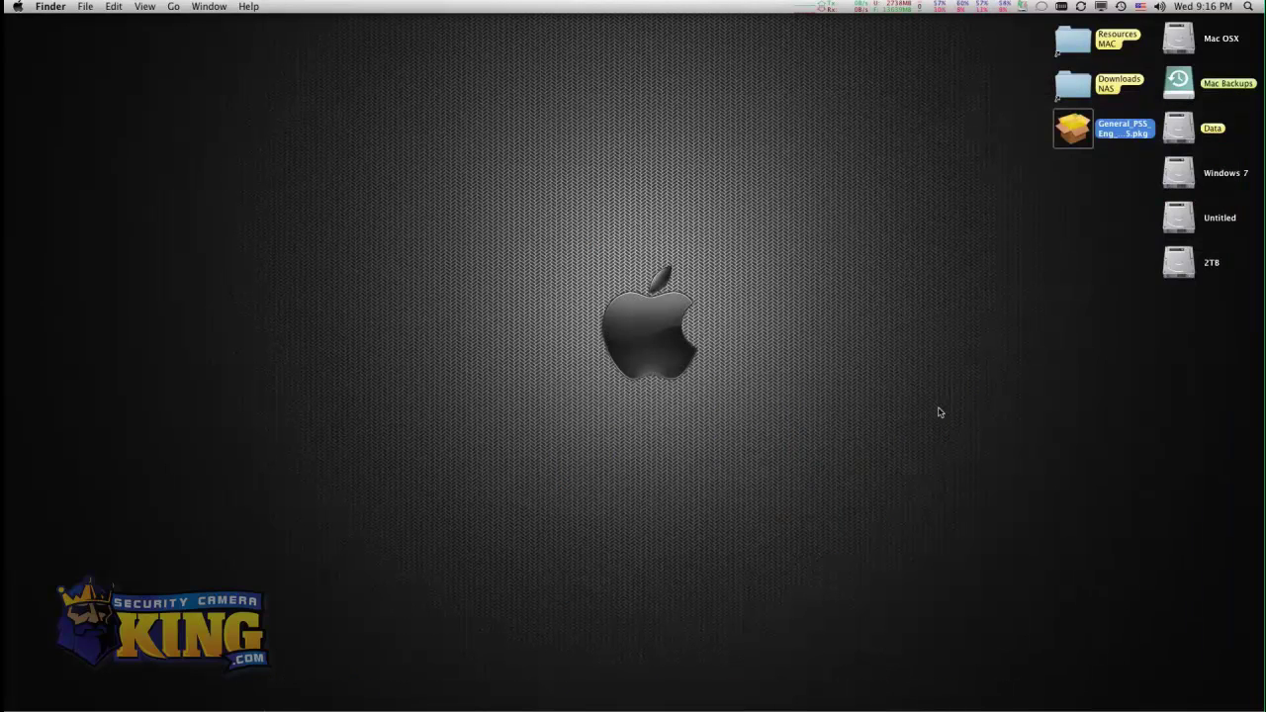
{"action": "mouse_move", "coordinate": [729, 704]}
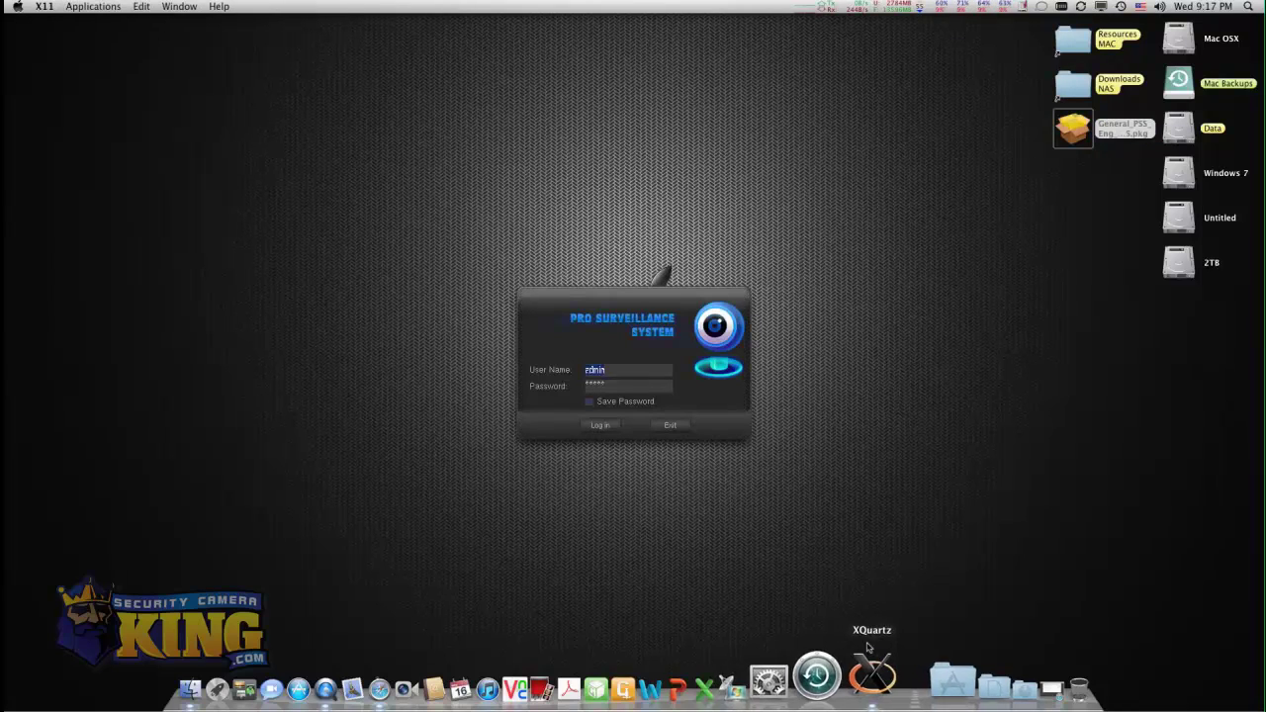
Log in to PSS with the pre-filled credentials and select the top-left video pane.
{"action": "left_click", "coordinate": [610, 370]}
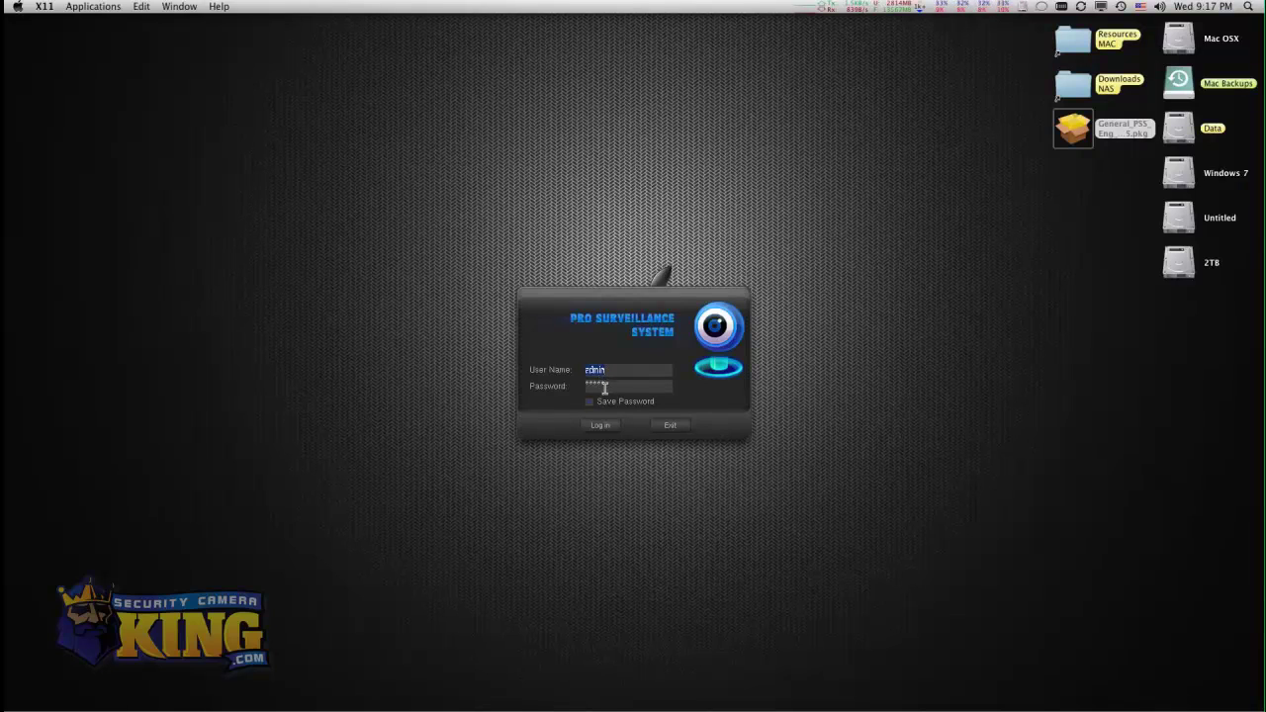
{"action": "left_click", "coordinate": [600, 426]}
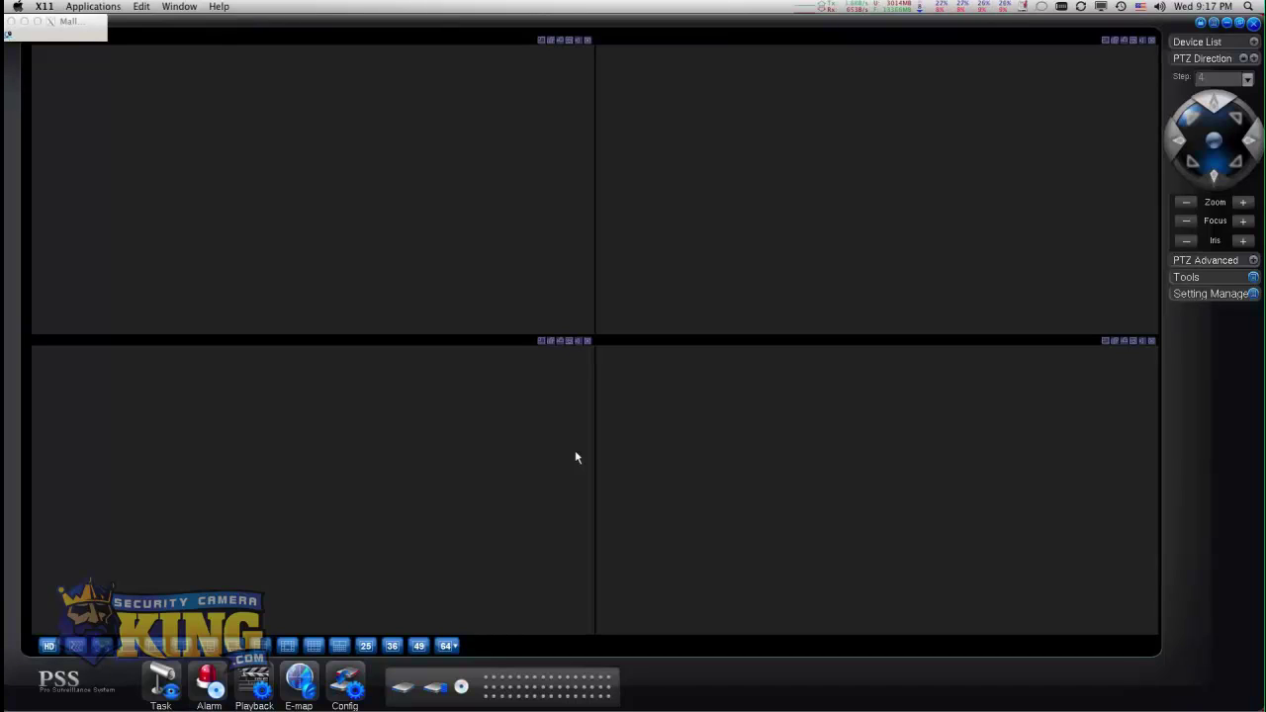
{"action": "left_click", "coordinate": [482, 249]}
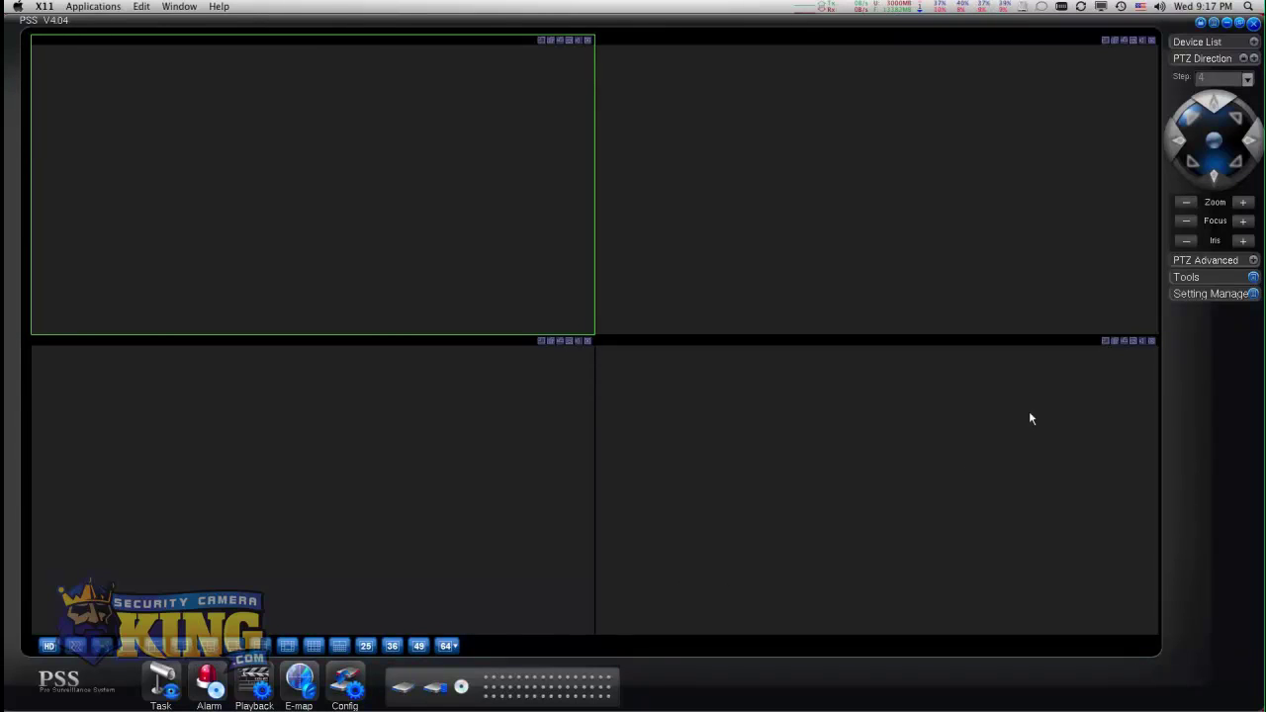
Open Device Manage from the Setting Manage menu.
{"action": "left_click", "coordinate": [1254, 294]}
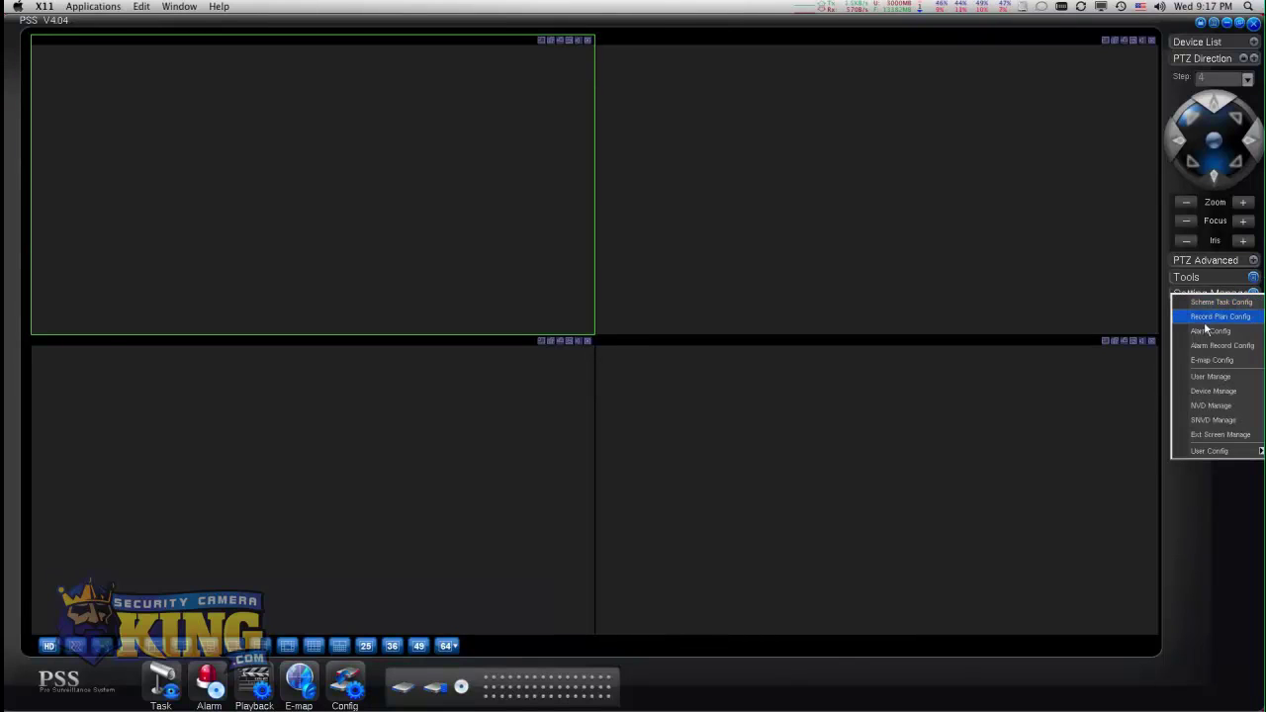
{"action": "left_click", "coordinate": [1204, 393]}
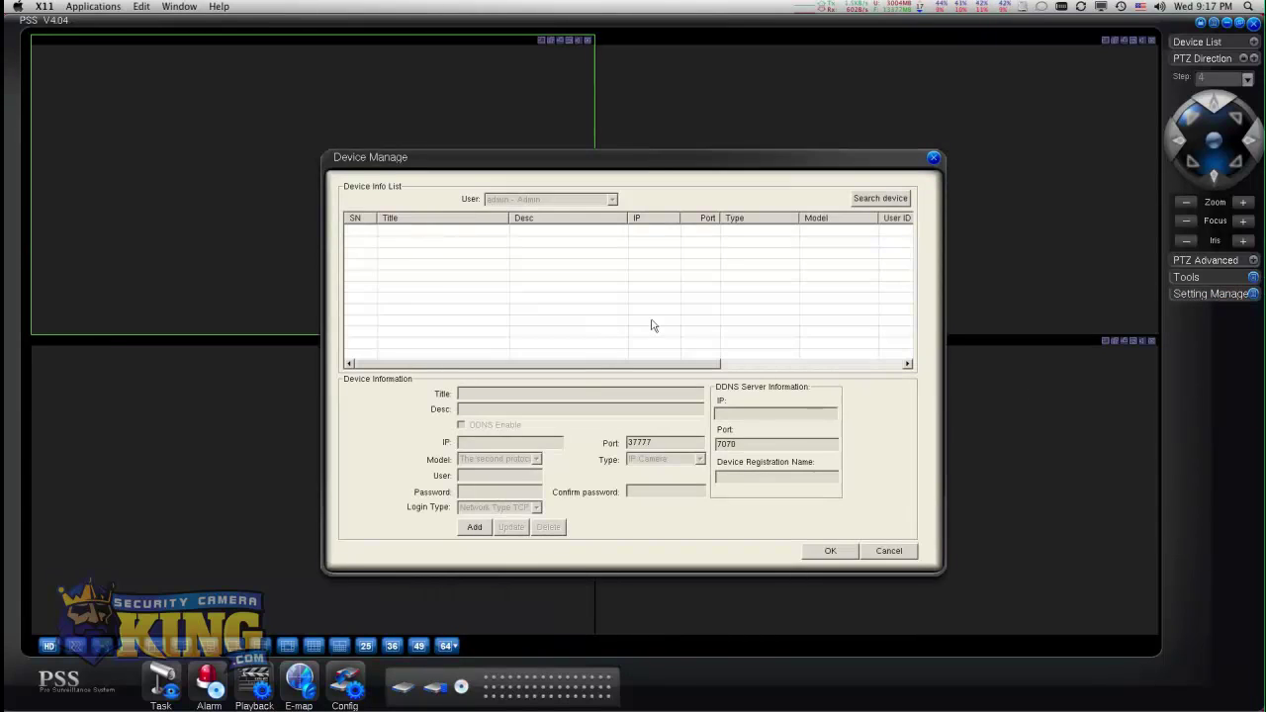
Add a device titled DVR Test at techpronvr.gotdns.com on port 27777.
{"action": "left_click", "coordinate": [867, 200]}
{"action": "left_click", "coordinate": [475, 527]}
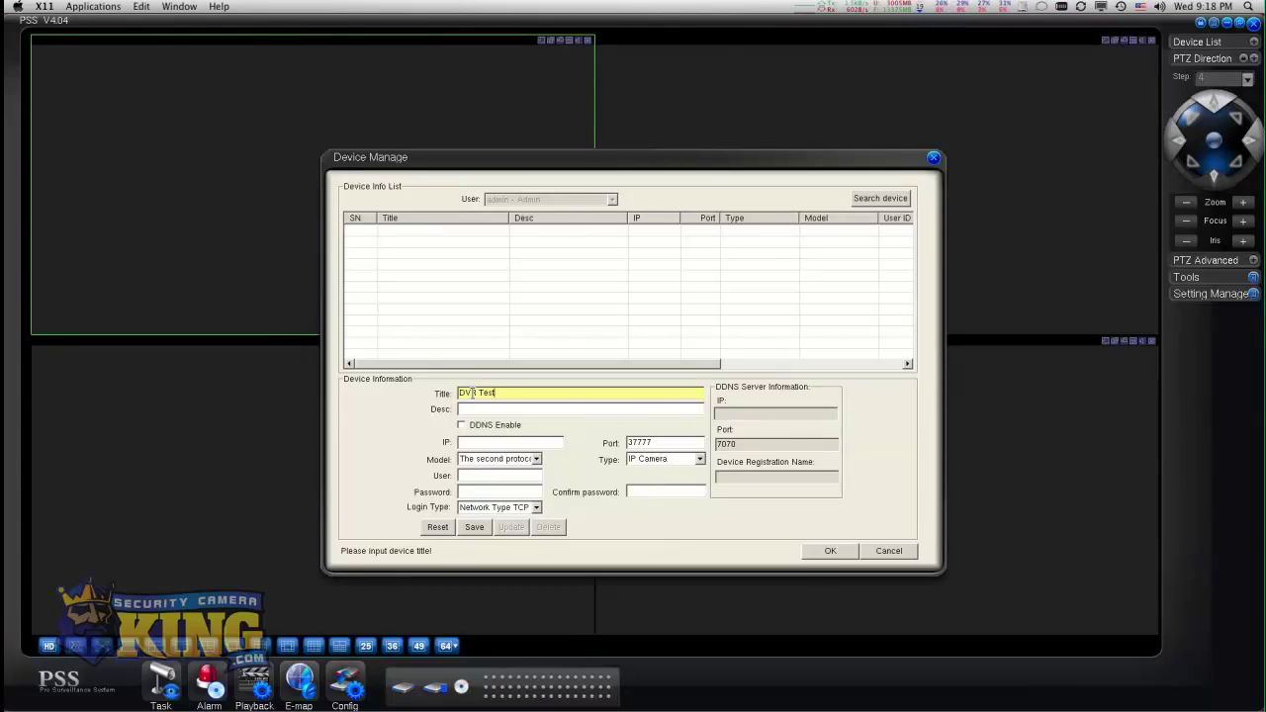
{"action": "left_click", "coordinate": [480, 443]}
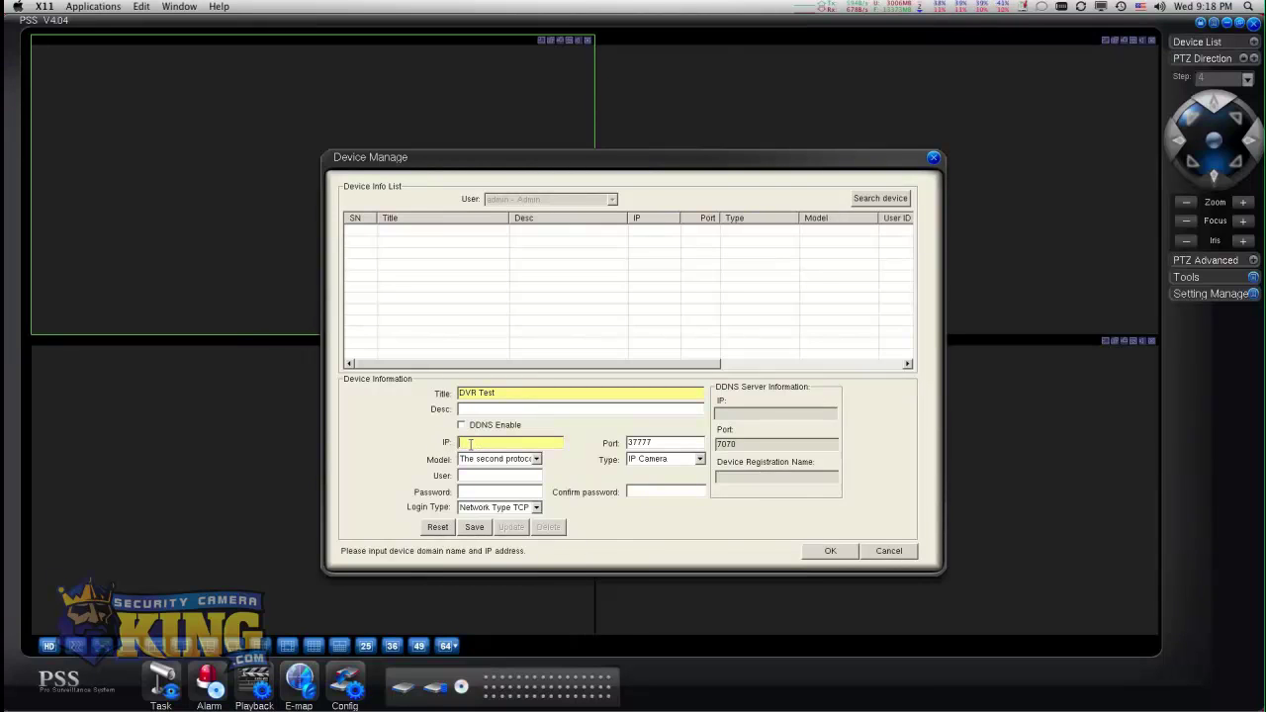
{"action": "type", "text": "pronvr.gotdns.com"}
{"action": "left_click", "coordinate": [638, 442]}
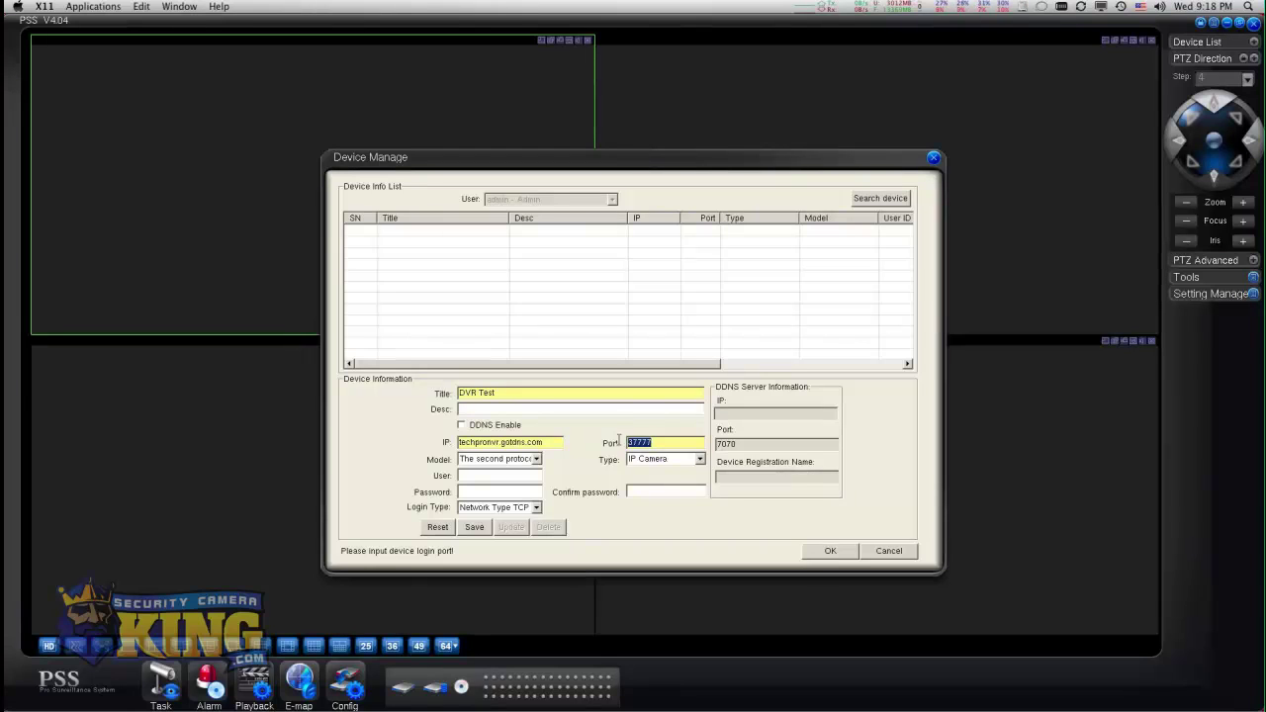
{"action": "type", "text": "277"}
Set the device type to DVR and enter the login user name and password.
{"action": "left_click", "coordinate": [700, 458]}
{"action": "left_click", "coordinate": [638, 480]}
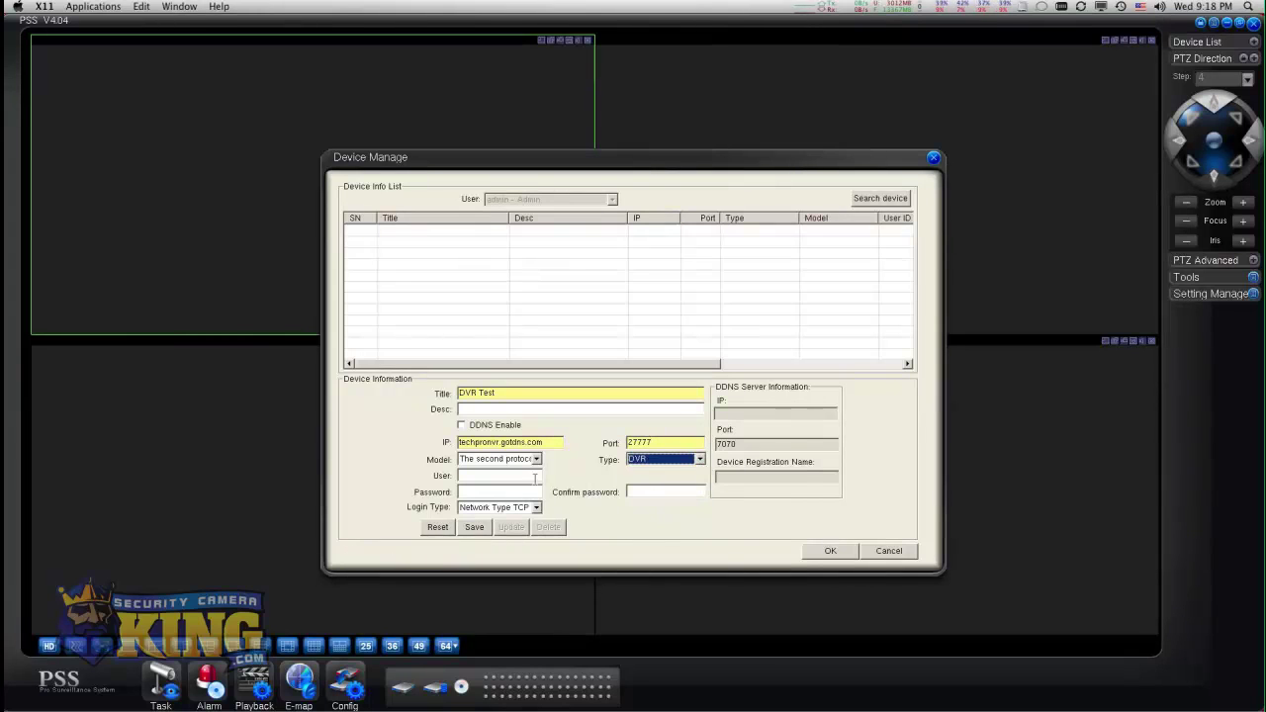
{"action": "left_click", "coordinate": [501, 473]}
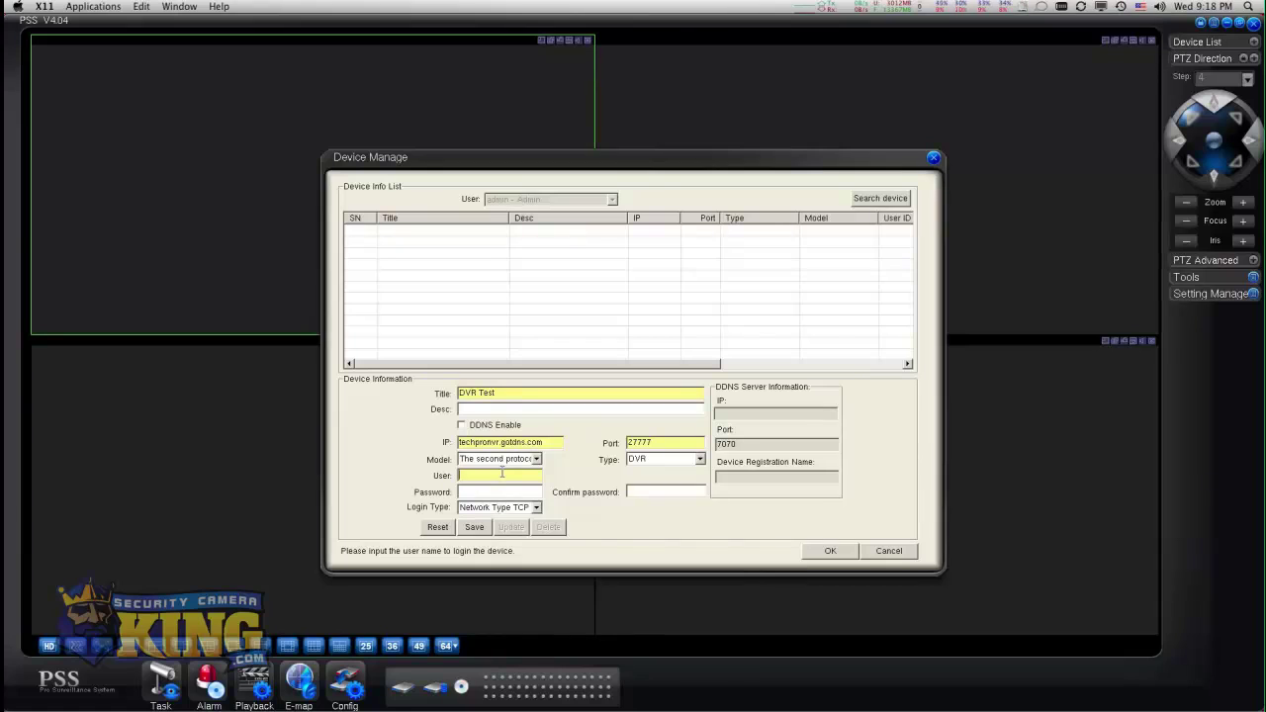
{"action": "type", "text": "admin"}
{"action": "key", "text": "Tab"}
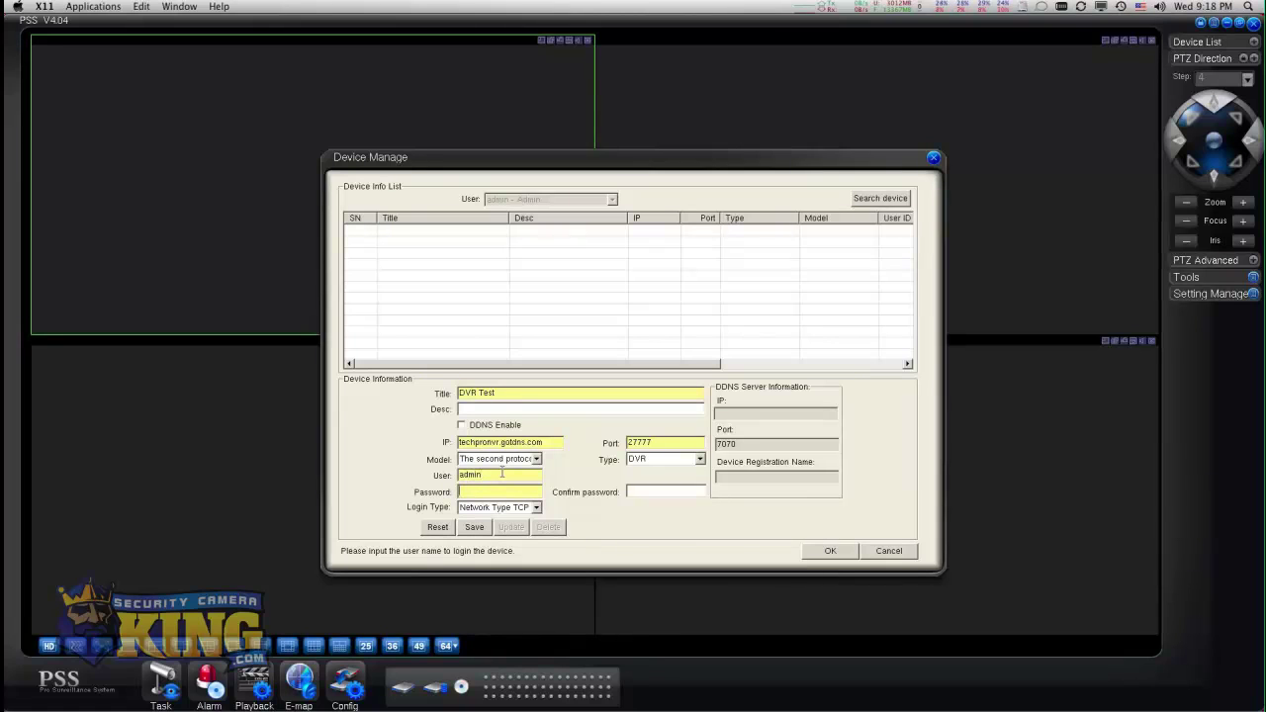
{"action": "type", "text": "adm"}
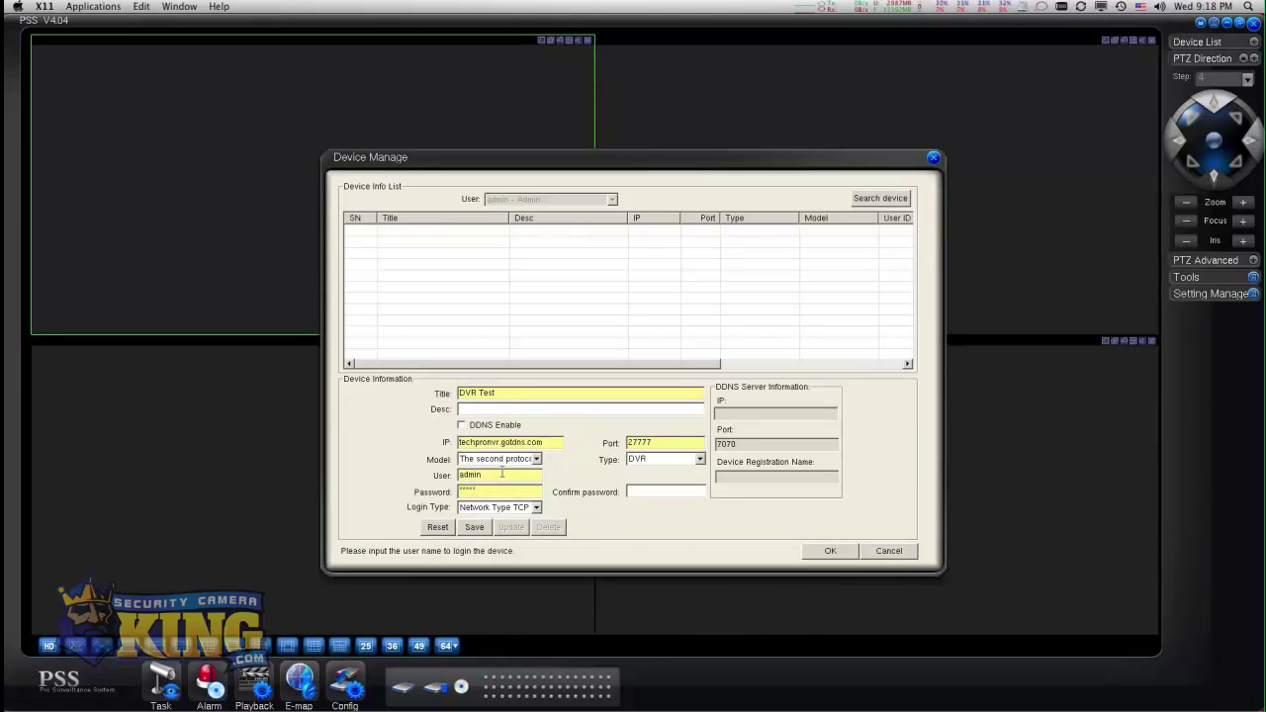
{"action": "key", "text": "Tab"}
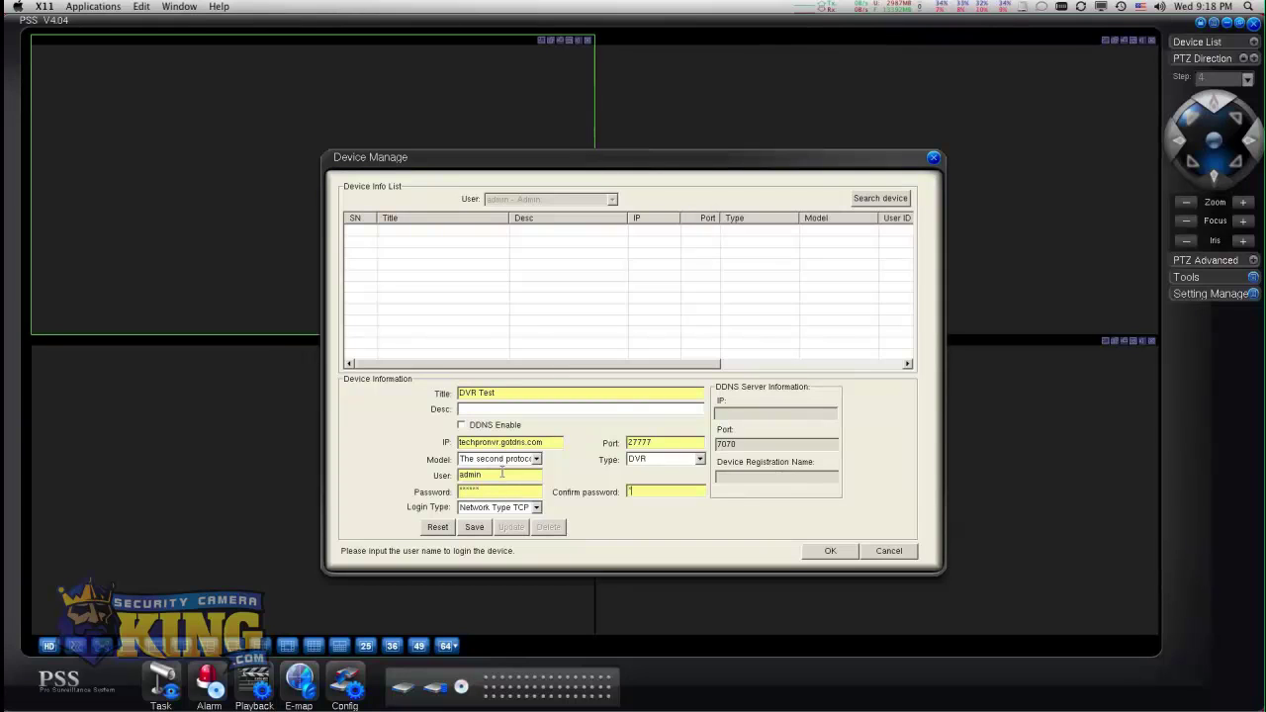
{"action": "type", "text": "admin"}
{"action": "left_click", "coordinate": [452, 491]}
{"action": "type", "text": "admimin"}
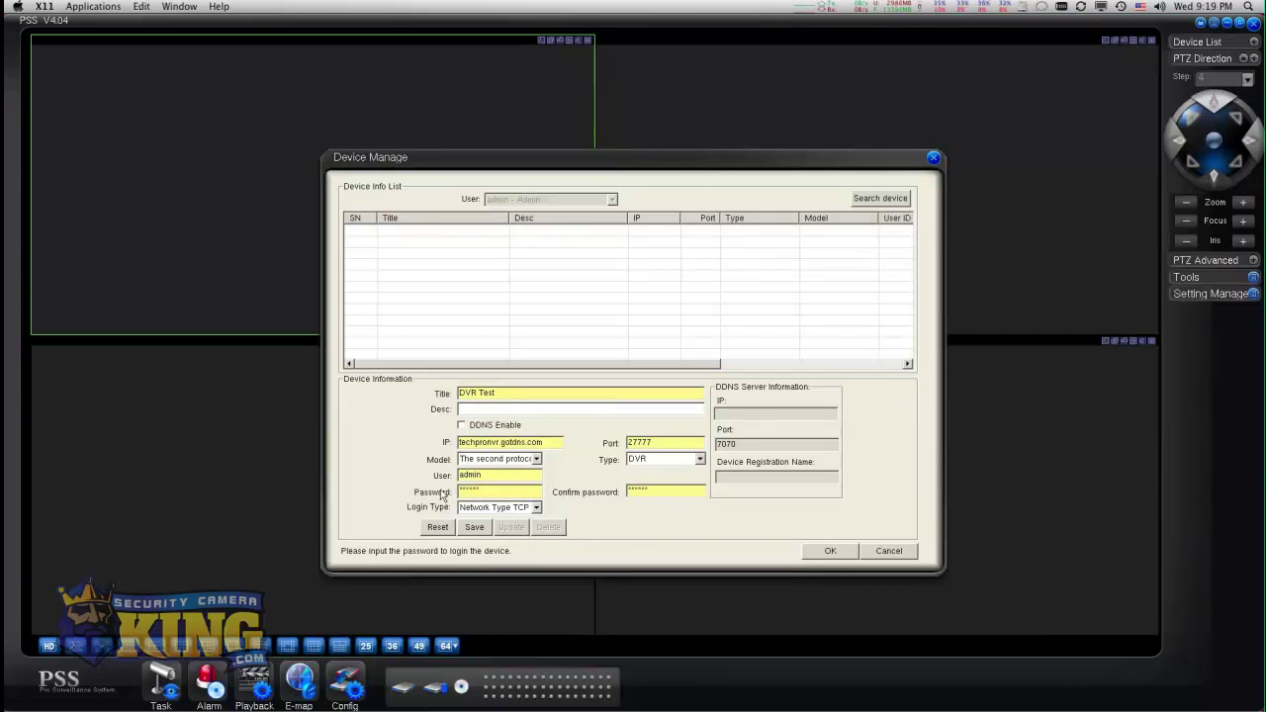
Fix the mismatched password confirmation and save DVR Test to the device list.
{"action": "left_click", "coordinate": [476, 527]}
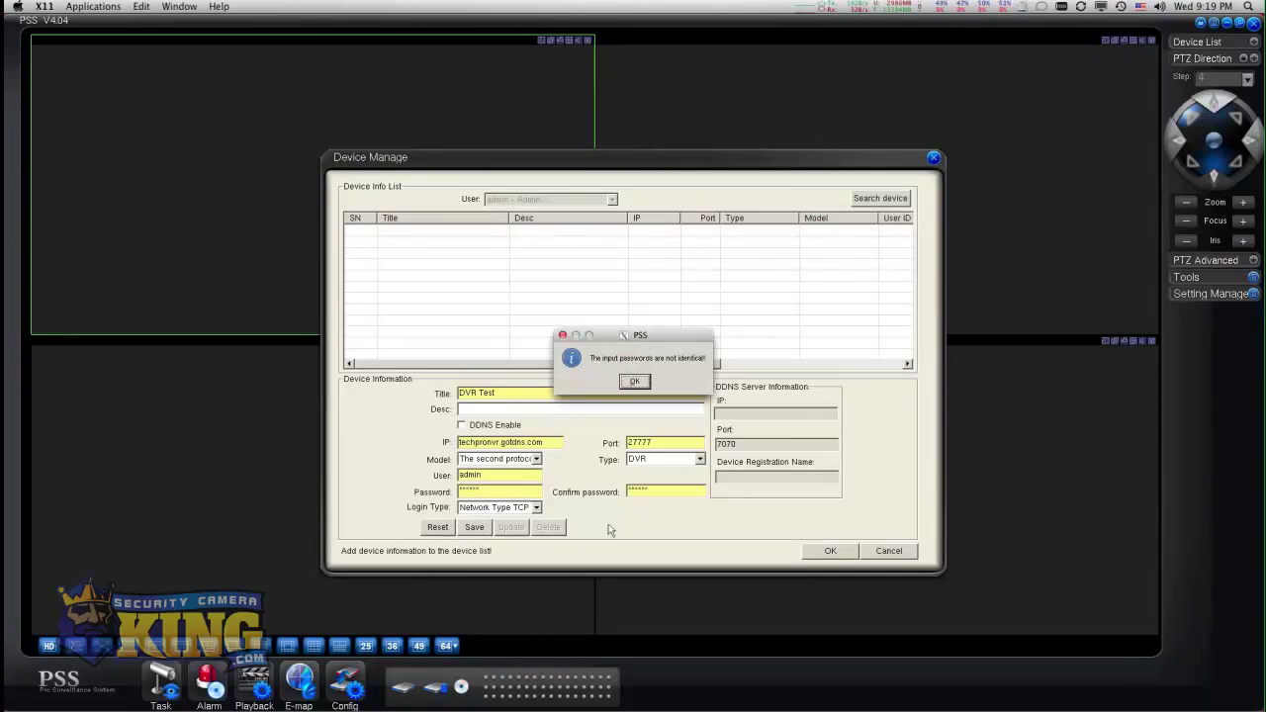
{"action": "left_click", "coordinate": [635, 381]}
{"action": "left_click", "coordinate": [641, 490]}
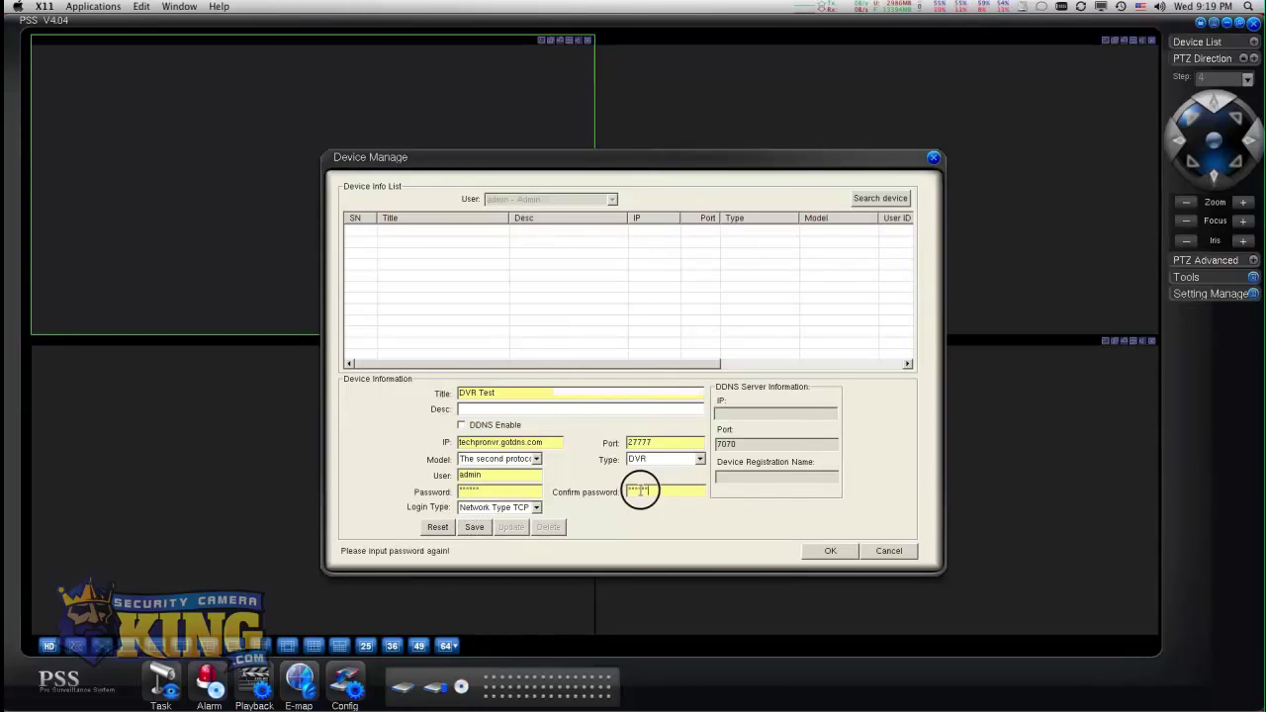
{"action": "type", "text": "1"}
{"action": "left_click", "coordinate": [475, 527]}
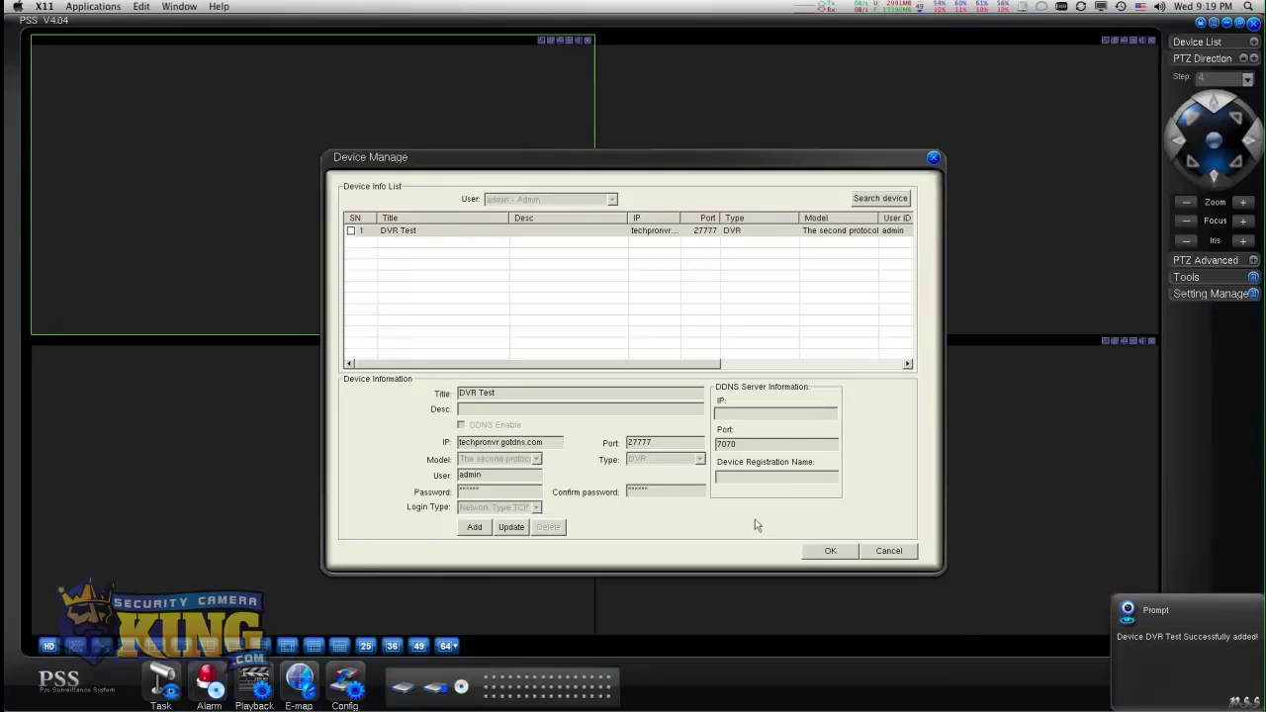
Log in to DVR Test, list its cameras from CAM 1 onward, and switch to a single-pane view.
{"action": "left_click", "coordinate": [830, 551]}
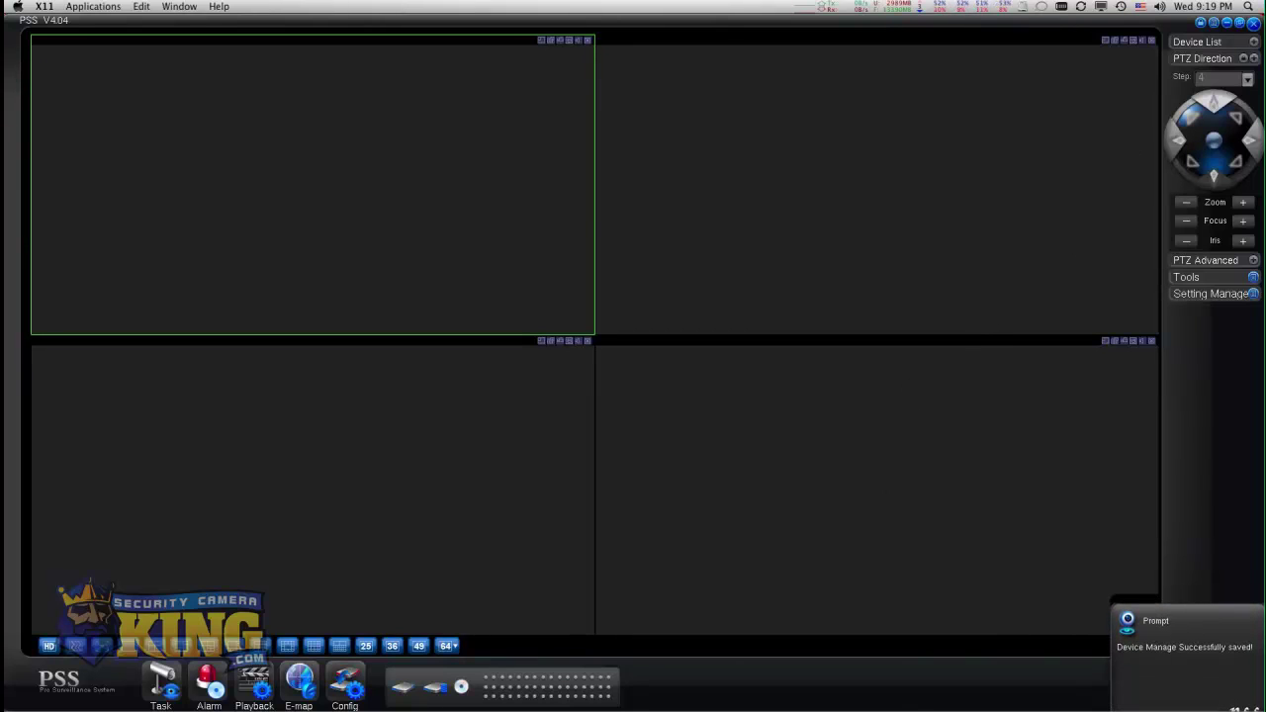
{"action": "left_click", "coordinate": [1254, 44]}
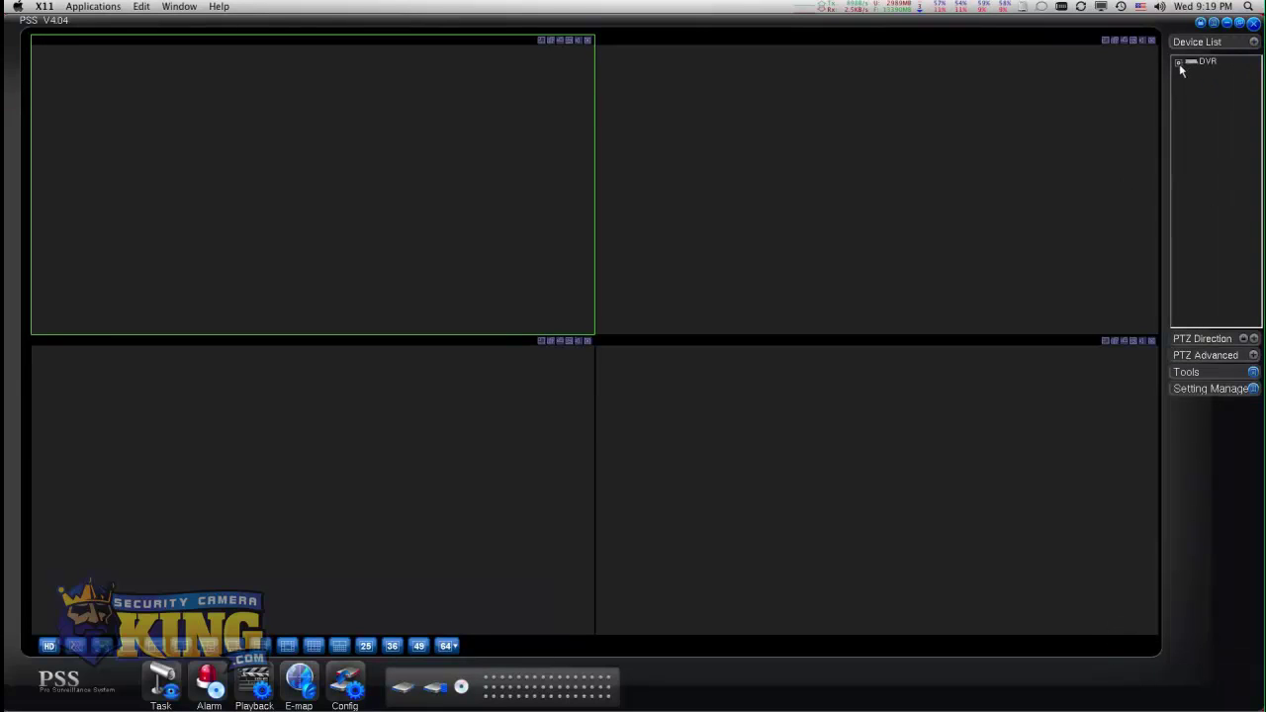
{"action": "left_click", "coordinate": [1177, 64]}
{"action": "left_click", "coordinate": [1215, 78]}
{"action": "double_click", "coordinate": [1198, 75]}
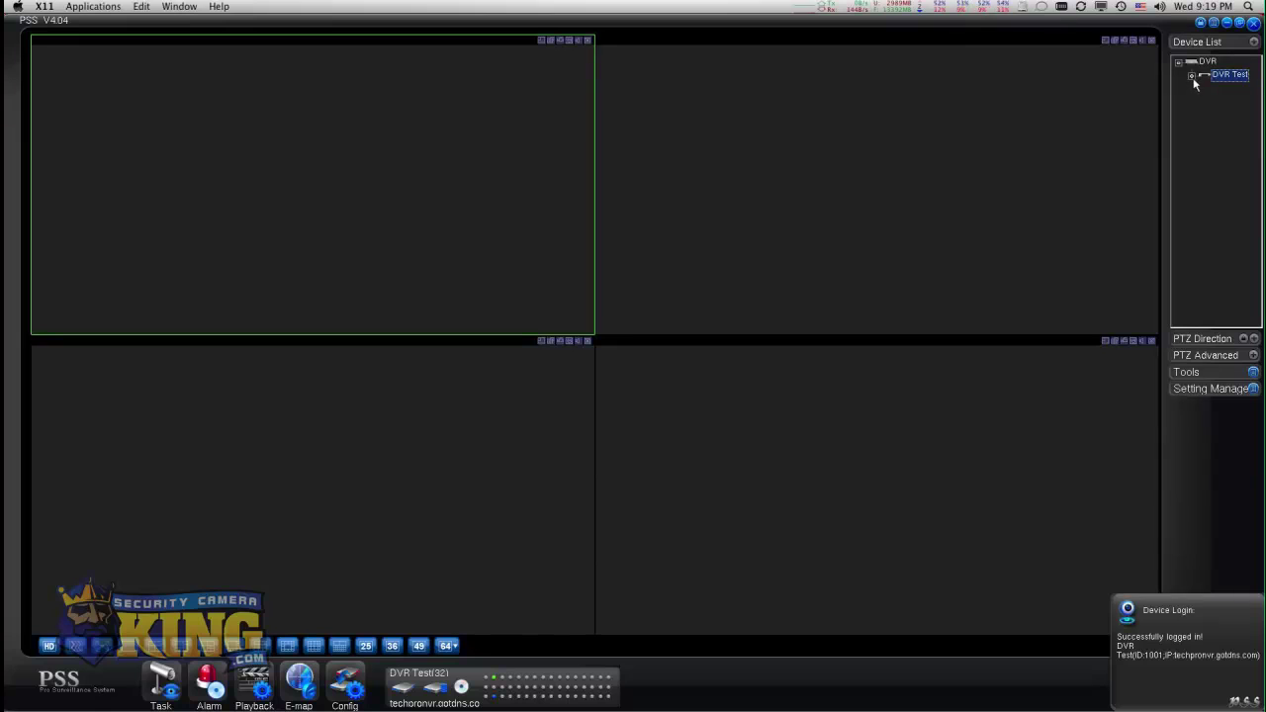
{"action": "left_click", "coordinate": [1192, 76]}
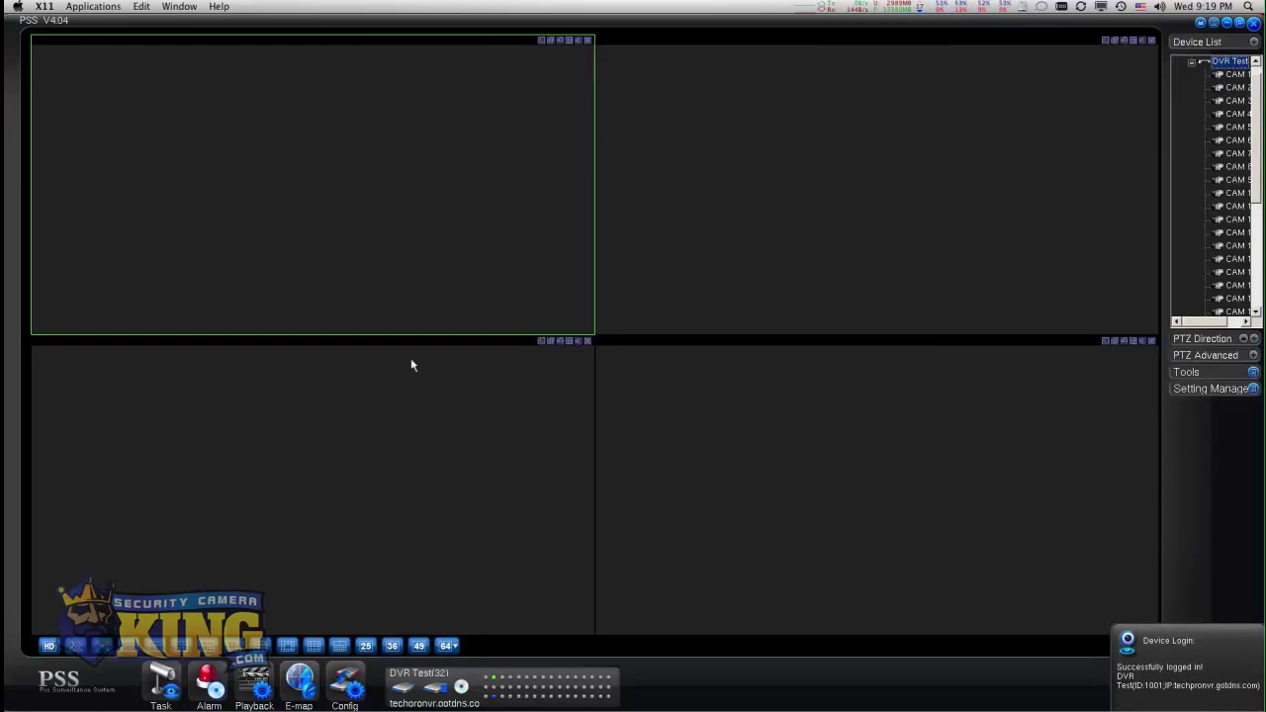
{"action": "double_click", "coordinate": [591, 587]}
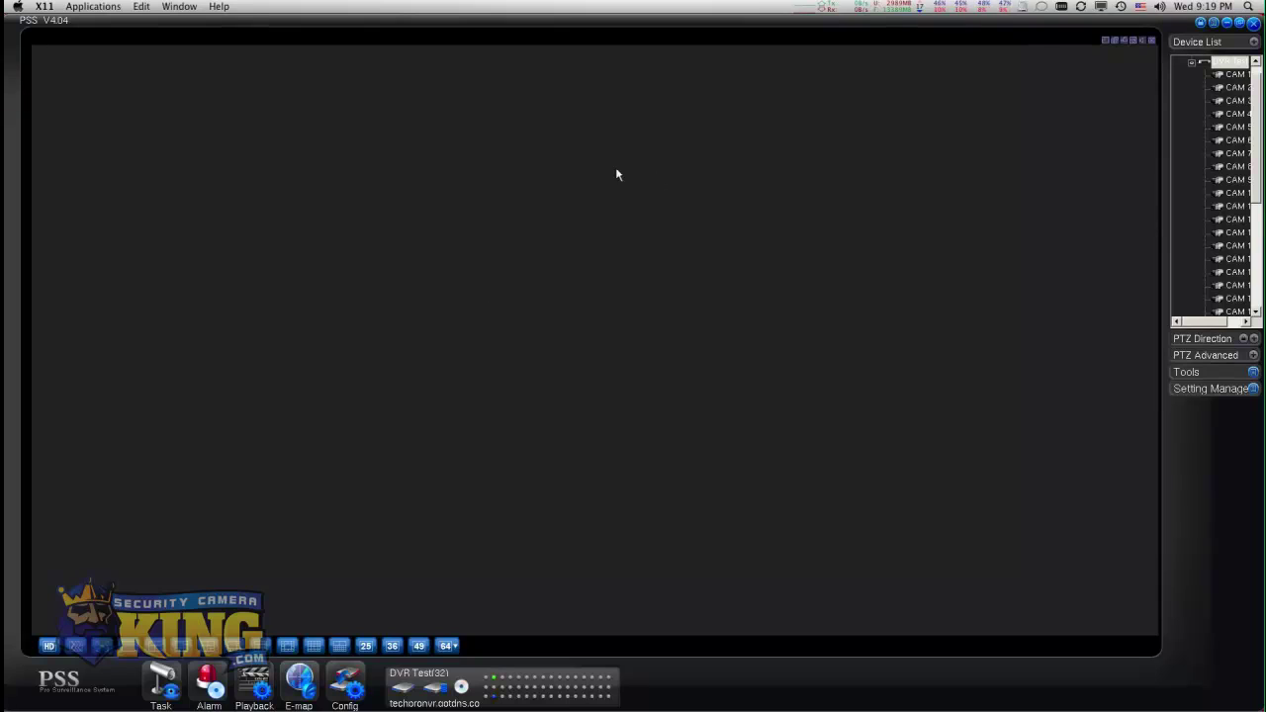
Play CAM 1's live feed and pan it toward the white building and parked cars.
{"action": "double_click", "coordinate": [1231, 75]}
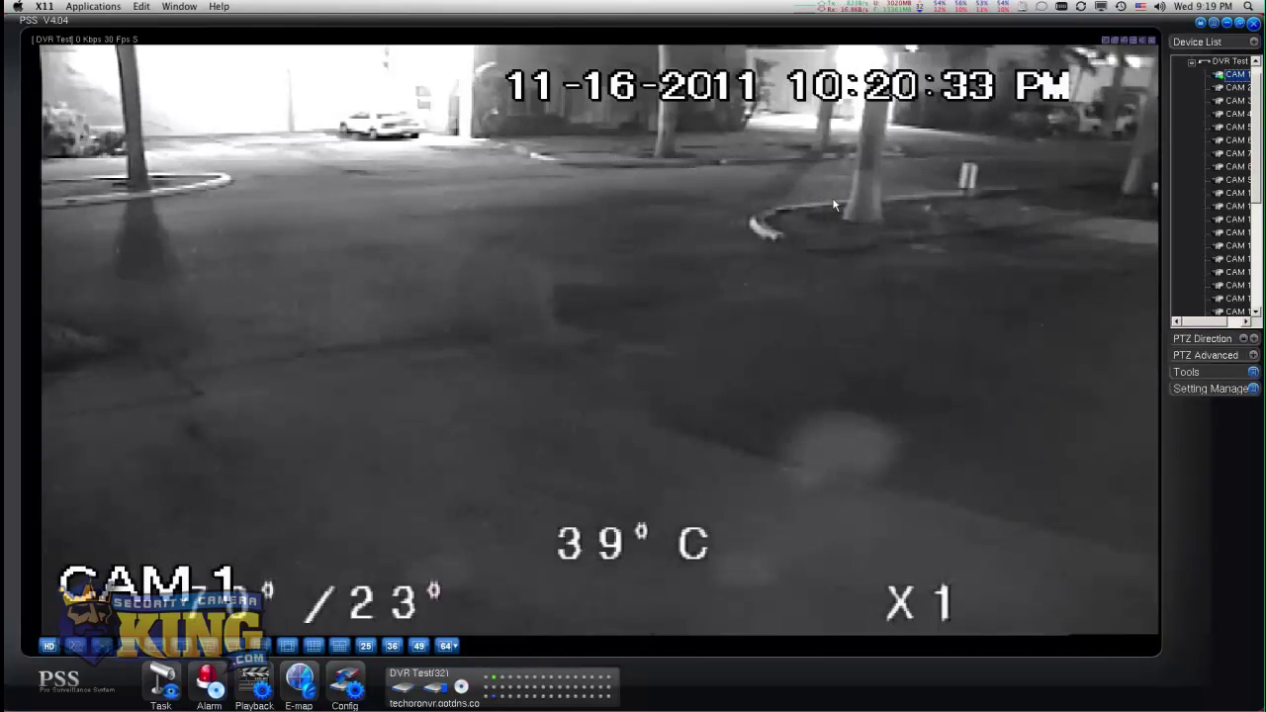
{"action": "left_click", "coordinate": [1252, 338]}
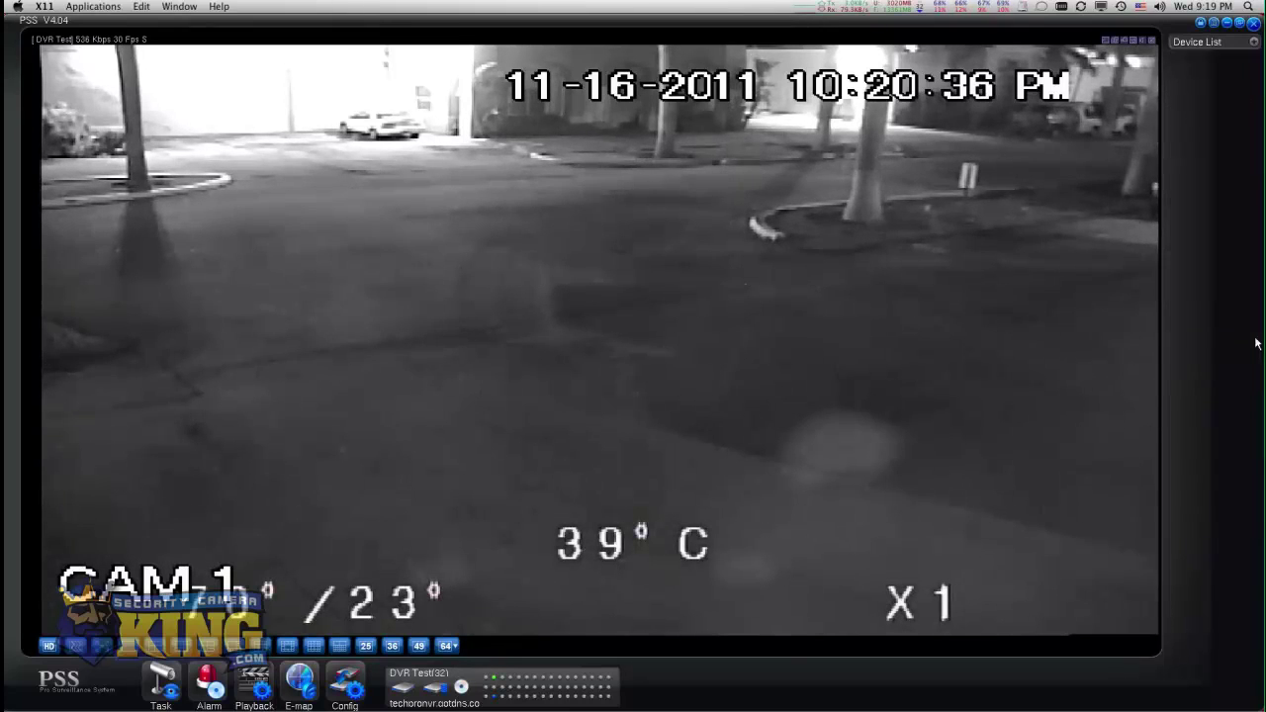
{"action": "left_click", "coordinate": [1216, 112]}
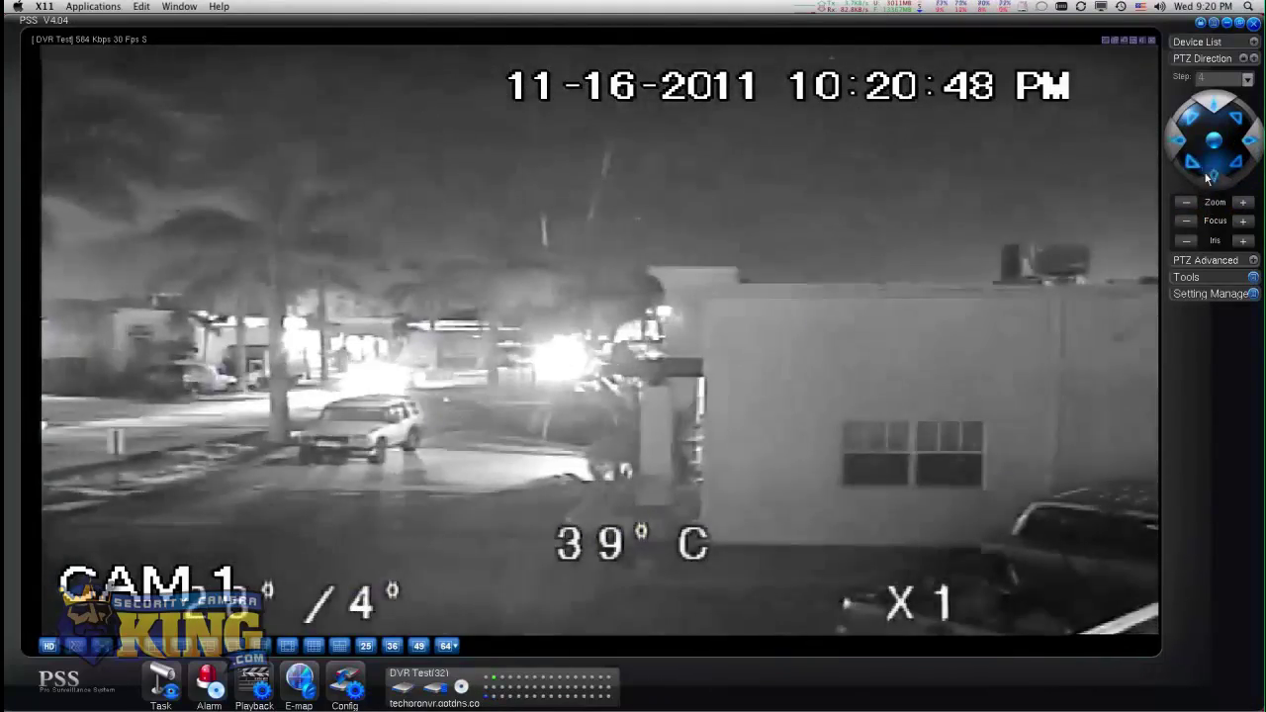
Tilt CAM 1 down, pan it left toward the white garage, and zoom in to X2.
{"action": "left_click", "coordinate": [1215, 176]}
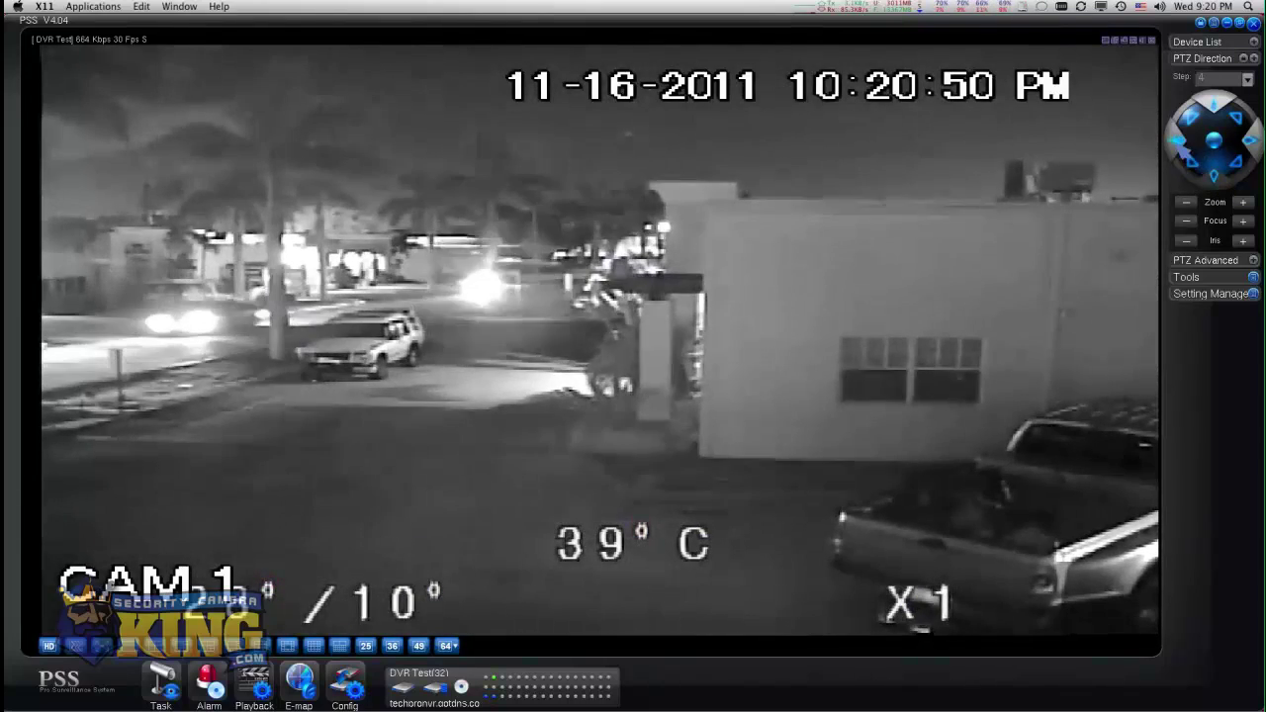
{"action": "left_click", "coordinate": [1178, 144]}
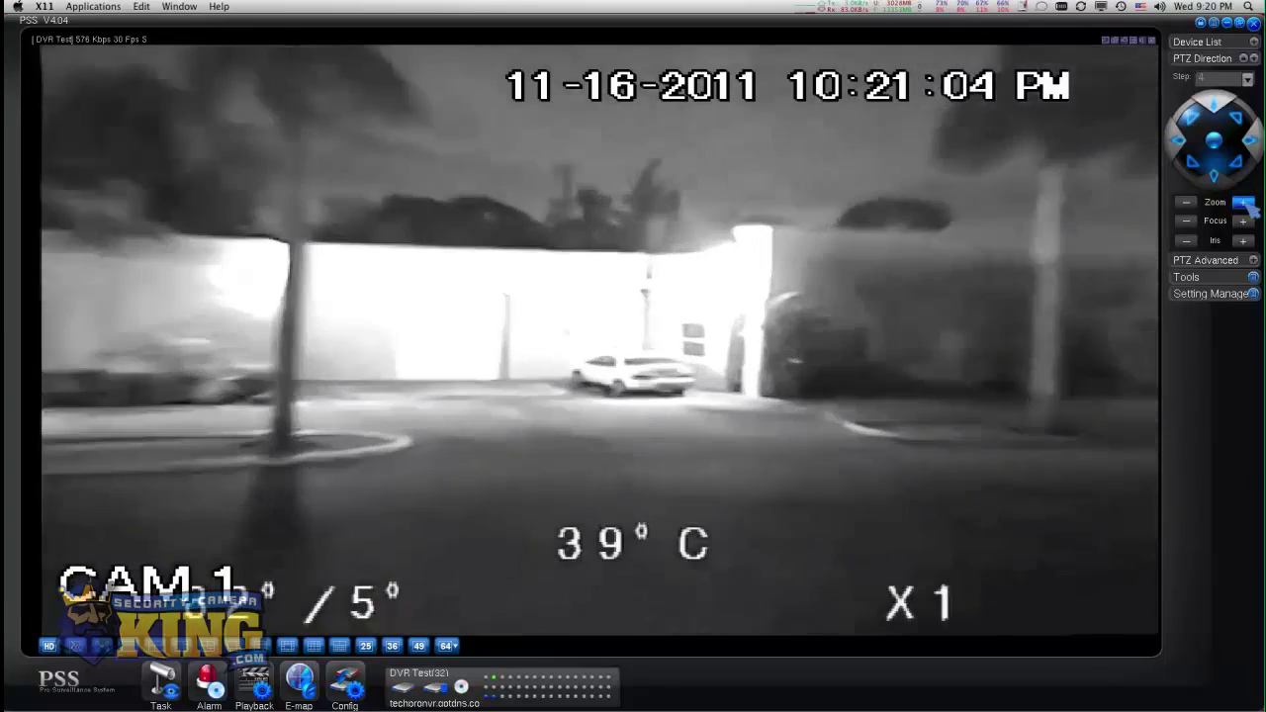
{"action": "left_click", "coordinate": [1226, 106]}
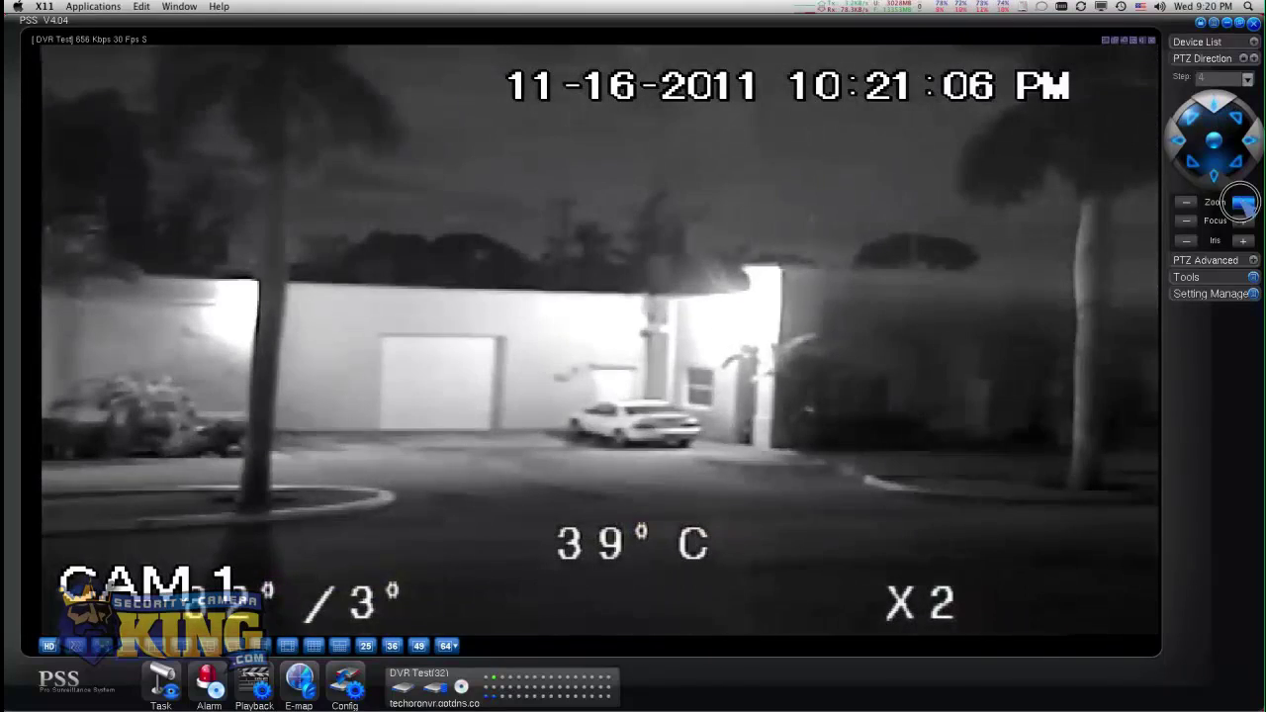